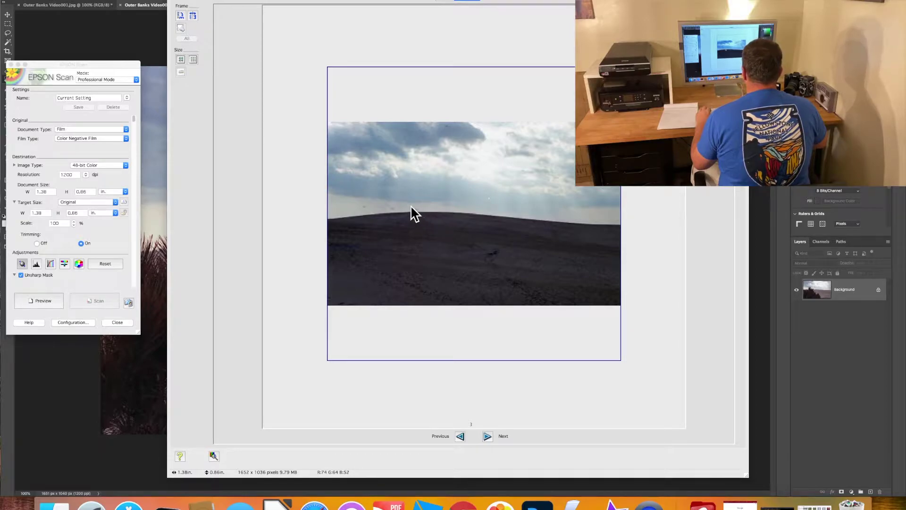
Step: Browse two film frames ahead, then return the preview to frame 4, the dune with a lone figure
{"action": "left_click", "coordinate": [487, 435]}
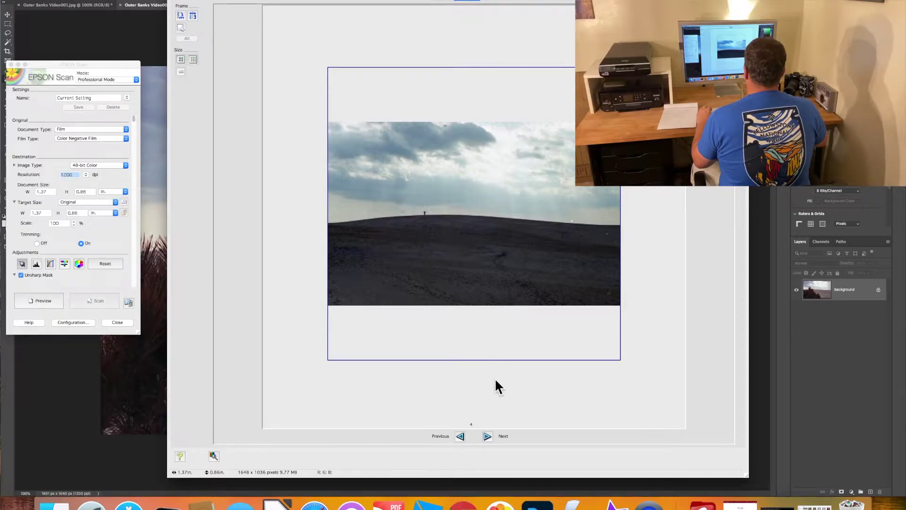
{"action": "left_click", "coordinate": [487, 436]}
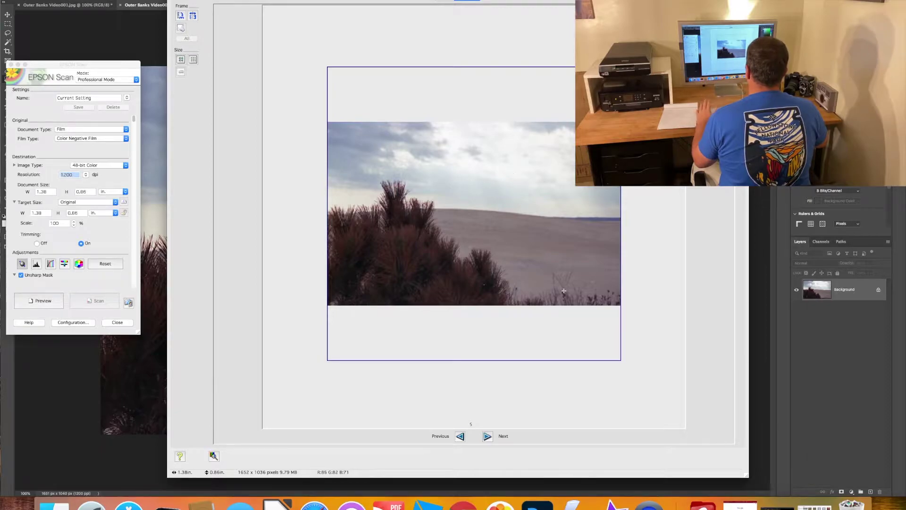
{"action": "left_click", "coordinate": [460, 435]}
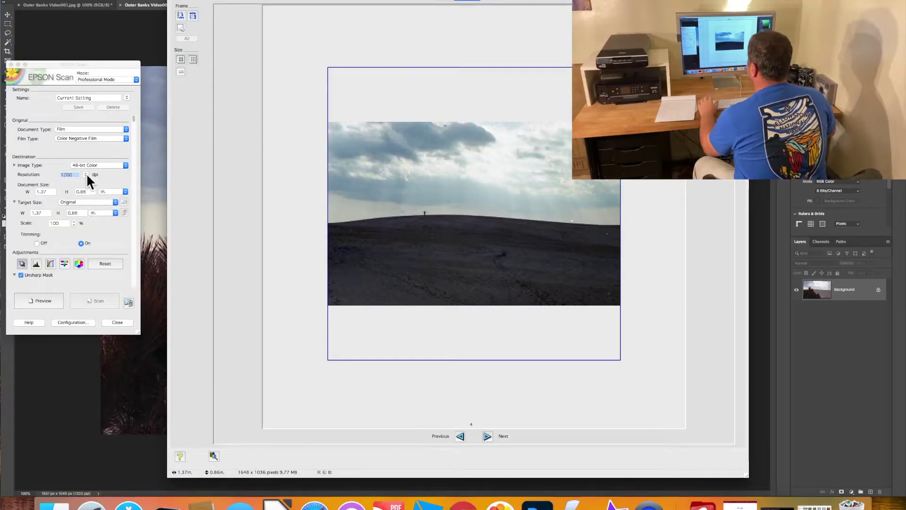
Step: Set the scan resolution to 9600 dpi and reset the preview's colour adjustments
{"action": "left_click", "coordinate": [87, 174]}
{"action": "left_click", "coordinate": [86, 174]}
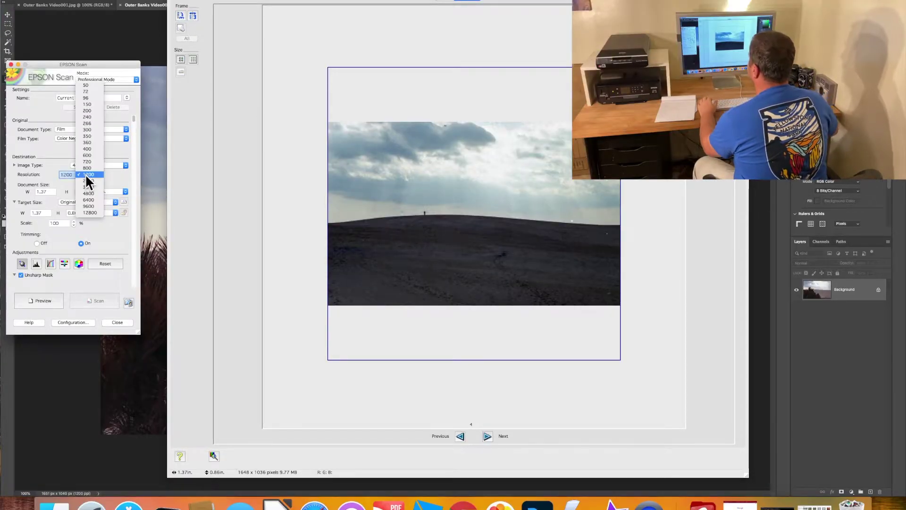
{"action": "left_click", "coordinate": [90, 206]}
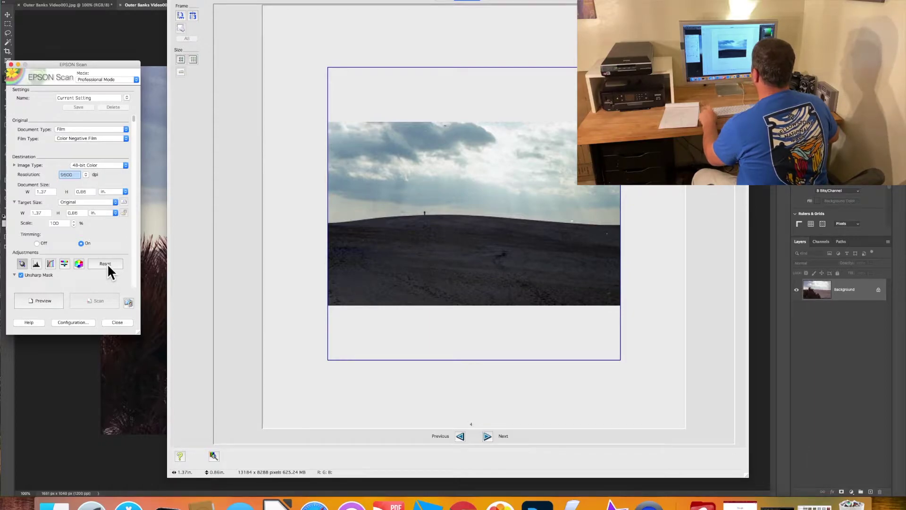
{"action": "left_click", "coordinate": [106, 263]}
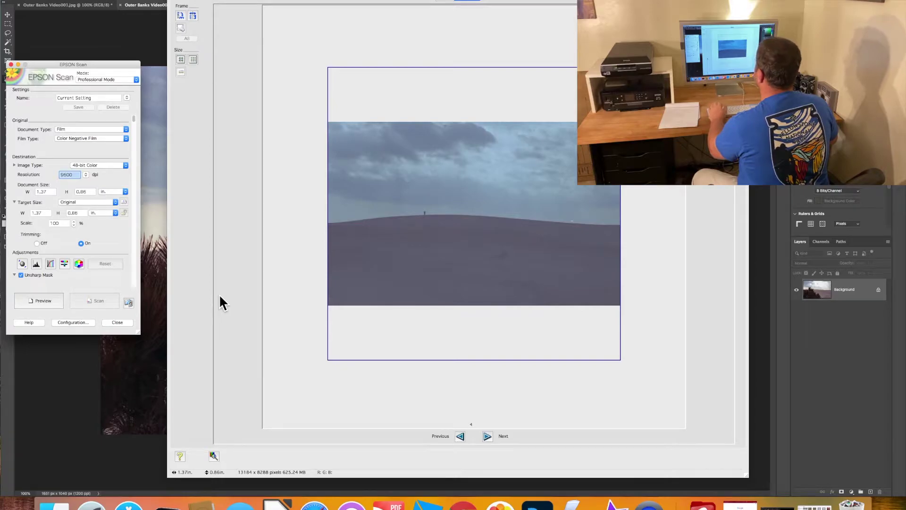
Step: Minimize both Epson Scan windows and bring up the Outer Banks Video004 copy.tif scan
{"action": "left_click", "coordinate": [17, 64]}
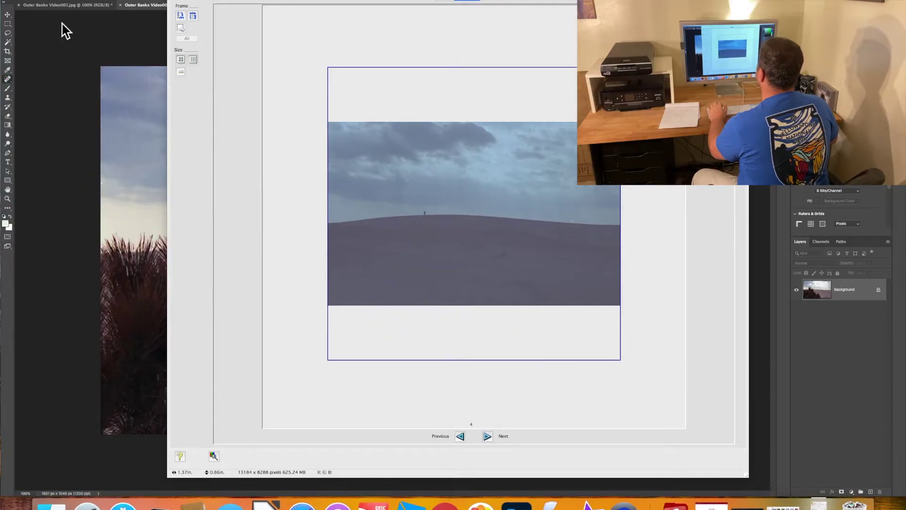
{"action": "key", "text": "super+m"}
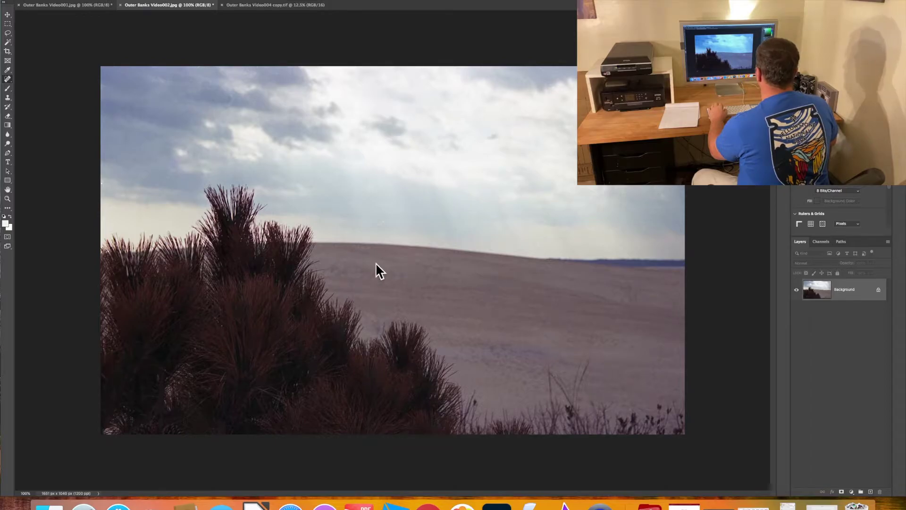
{"action": "left_click", "coordinate": [66, 5]}
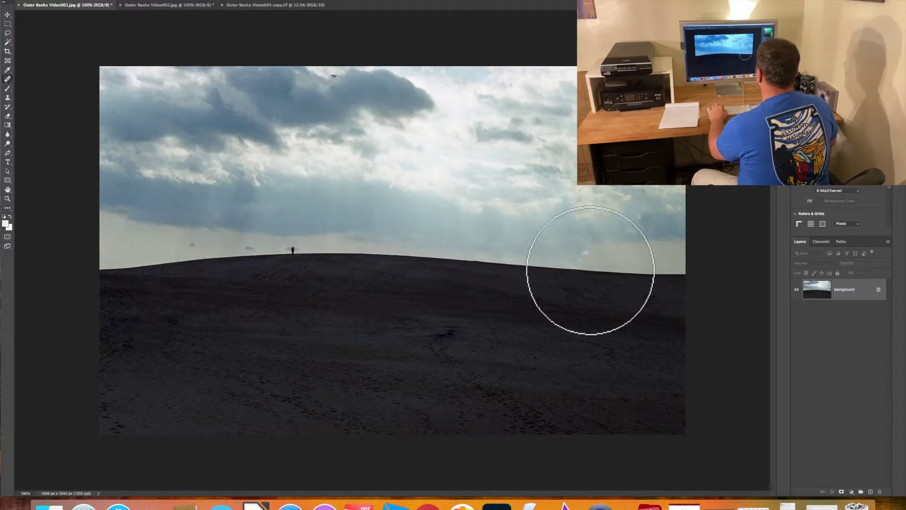
{"action": "left_click", "coordinate": [287, 6]}
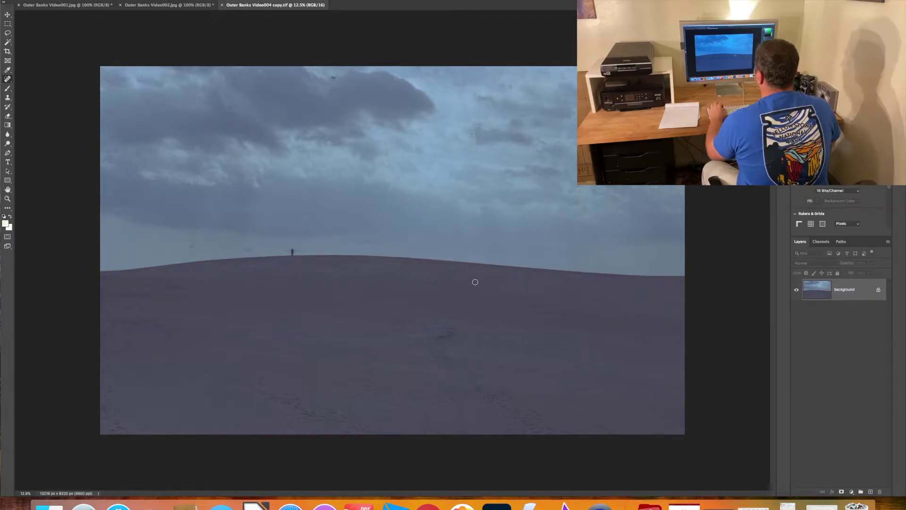
{"action": "left_click", "coordinate": [8, 79]}
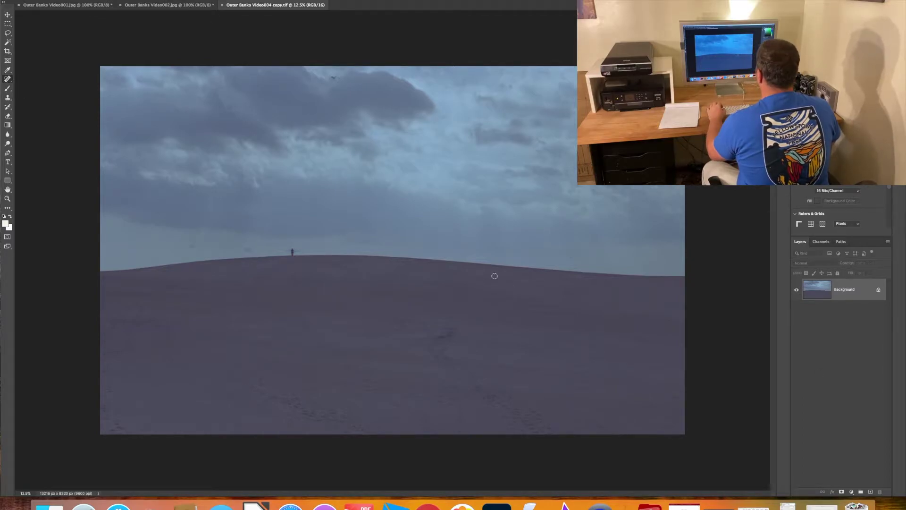
Step: Heal two dust spots along the dune ridge with the Spot Healing Brush
{"action": "left_click", "coordinate": [468, 257]}
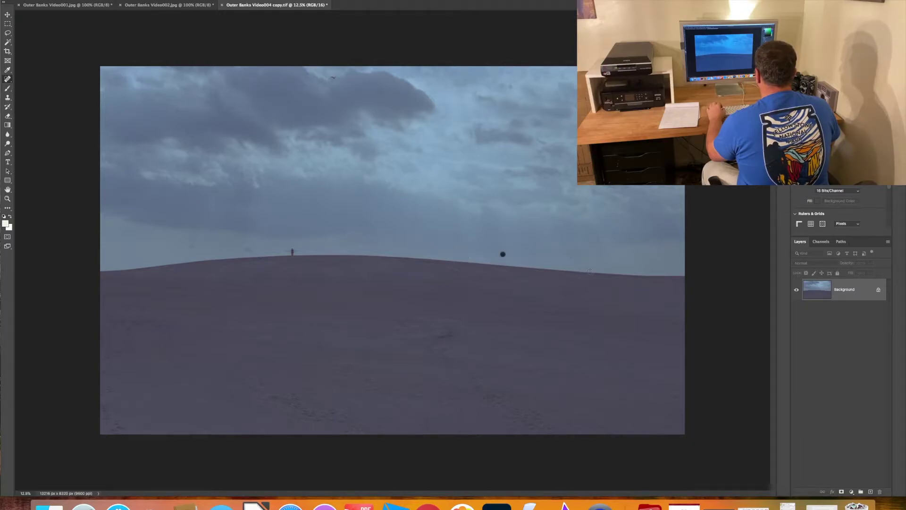
{"action": "left_click", "coordinate": [587, 268]}
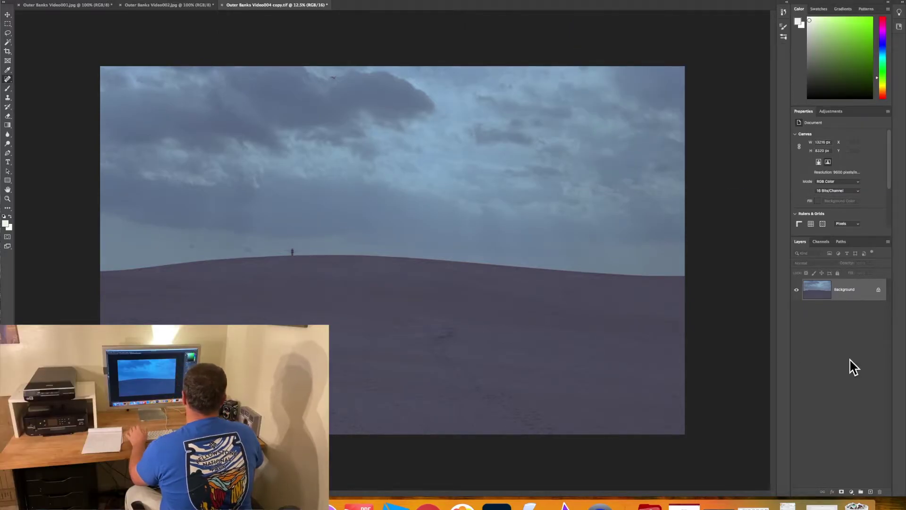
{"action": "left_click", "coordinate": [852, 491]}
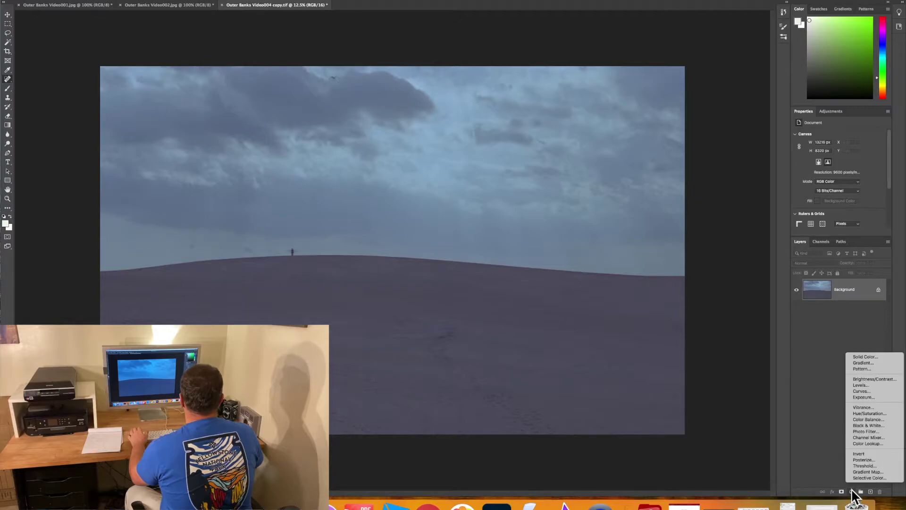
Step: Add an Exposure layer, preview the Plus 2.0 preset, then set exposure to +0.25
{"action": "left_click", "coordinate": [863, 397]}
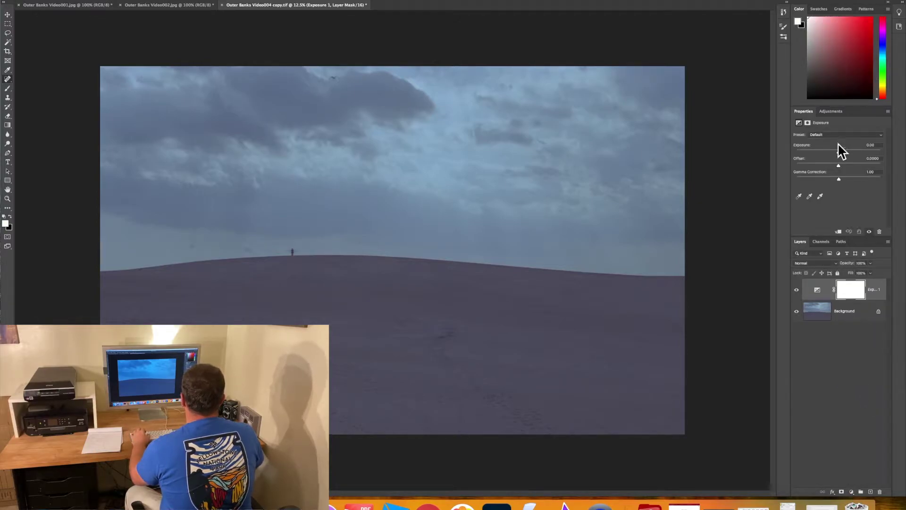
{"action": "left_click", "coordinate": [849, 136]}
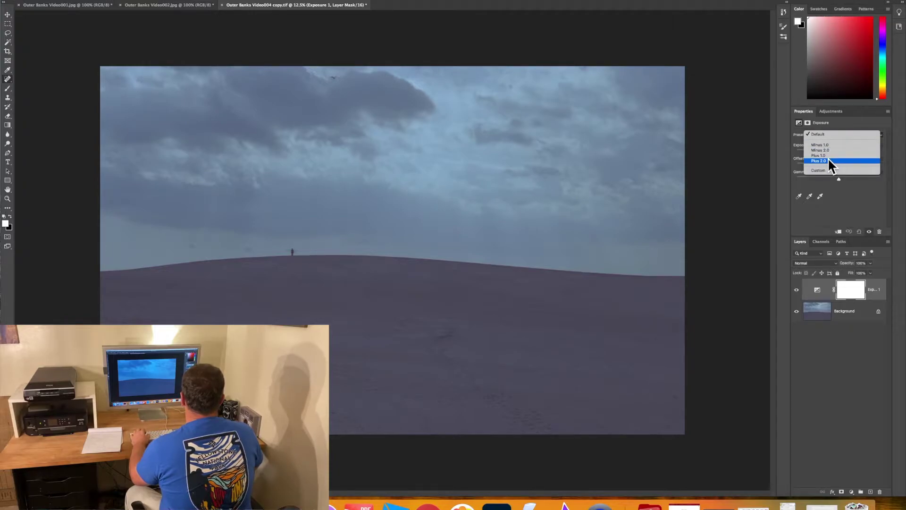
{"action": "left_click", "coordinate": [831, 161]}
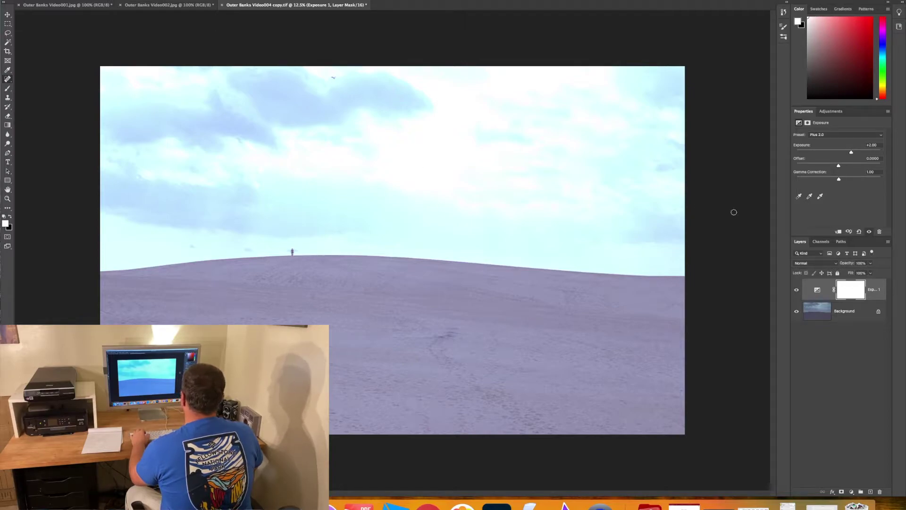
{"action": "left_click", "coordinate": [877, 145]}
{"action": "key", "text": "BackSpace"}
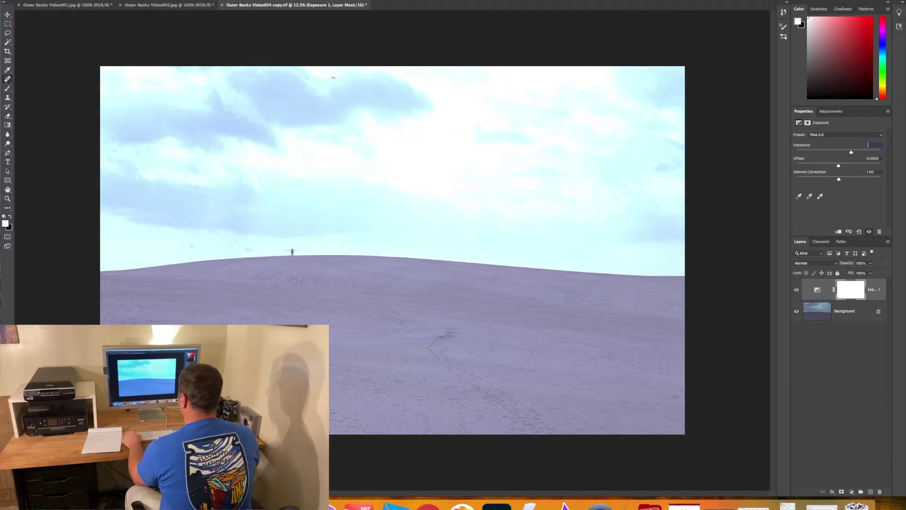
{"action": "type", "text": ".5"}
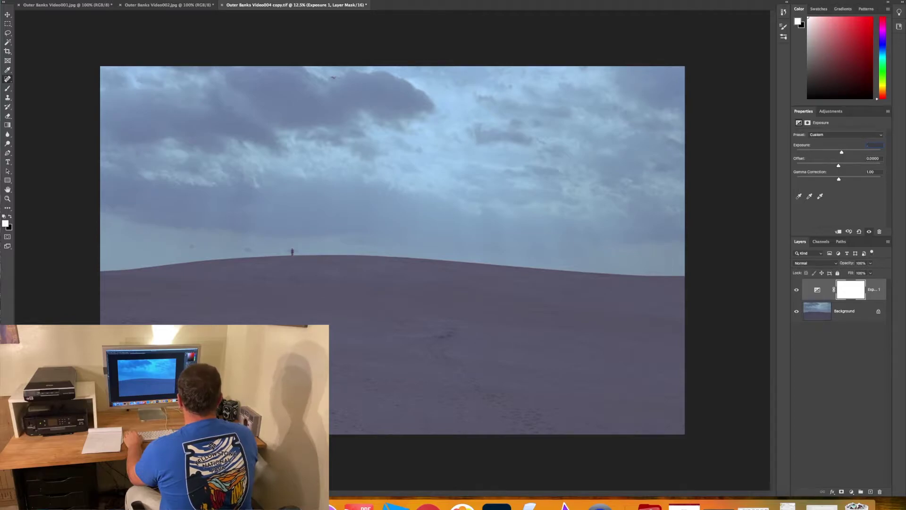
{"action": "key", "text": "Left"}
{"action": "type", "text": "2"}
{"action": "key", "text": "Tab"}
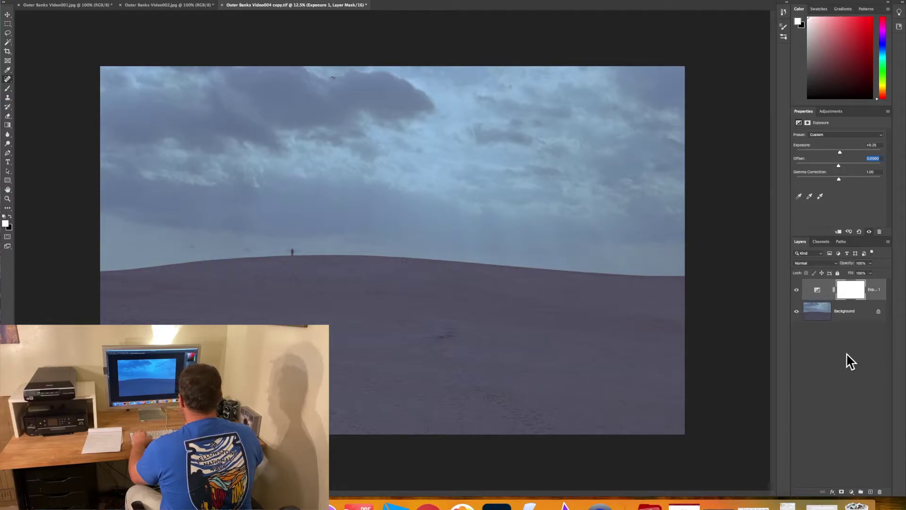
{"action": "left_click", "coordinate": [852, 491]}
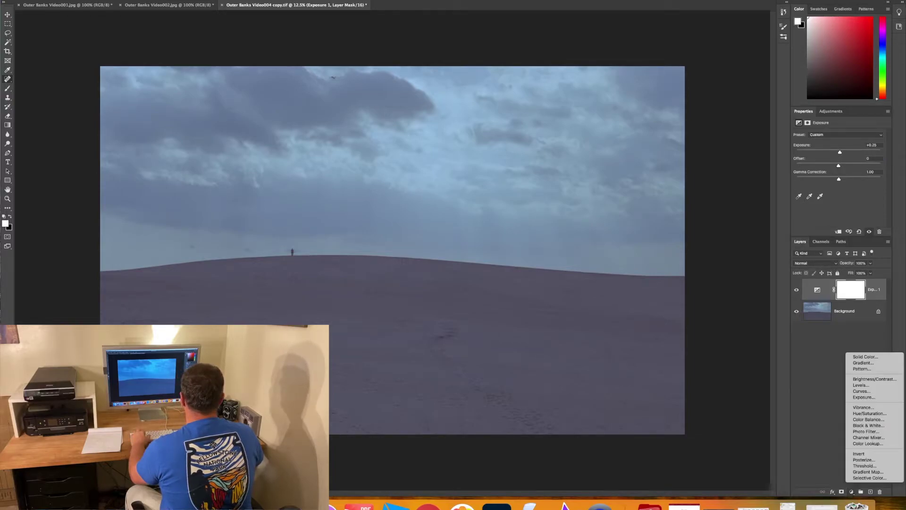
Step: Add a Levels layer, lower the highlight input level, and set midtone gamma to 1.10
{"action": "left_click", "coordinate": [862, 385]}
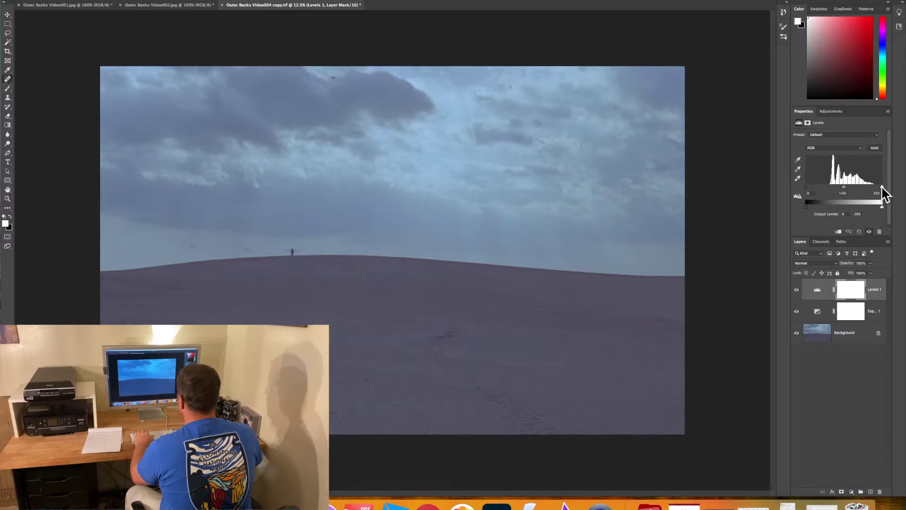
{"action": "left_click_drag", "start_coordinate": [882, 185], "coordinate": [867, 186]}
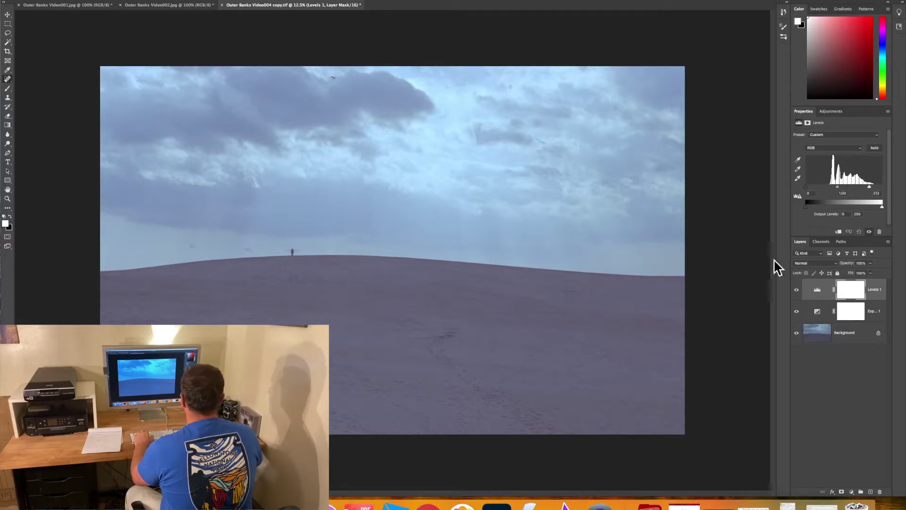
{"action": "left_click", "coordinate": [844, 193]}
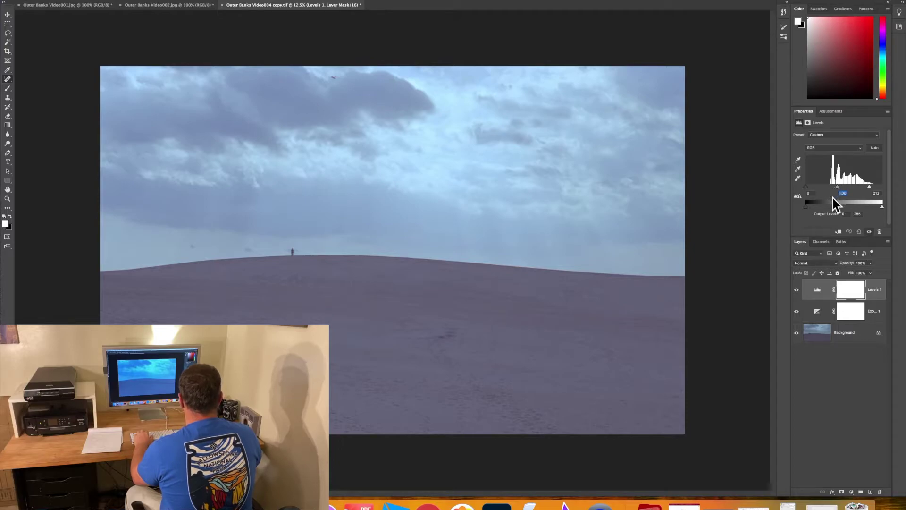
{"action": "type", "text": "1.10"}
{"action": "key", "text": "Return"}
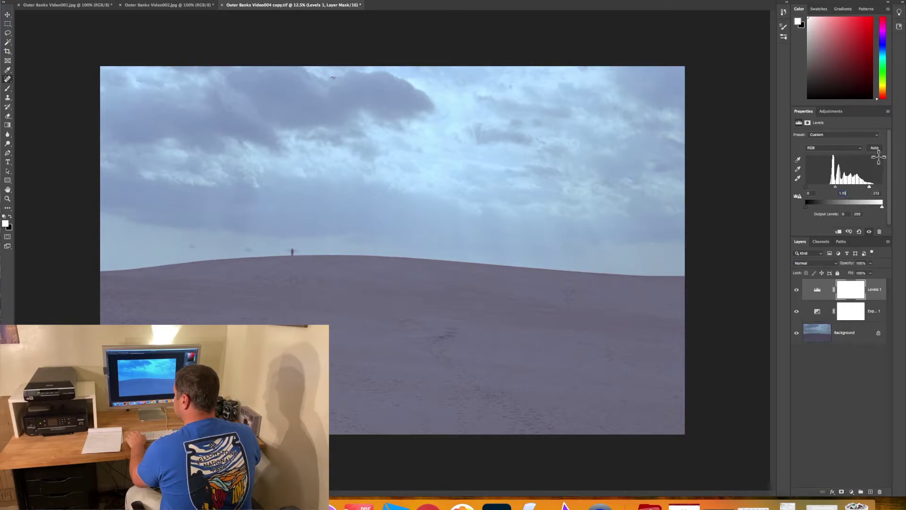
Step: Raise the Red channel's midtone gamma to 1.3, then check the Green and Blue channels
{"action": "left_click", "coordinate": [857, 147]}
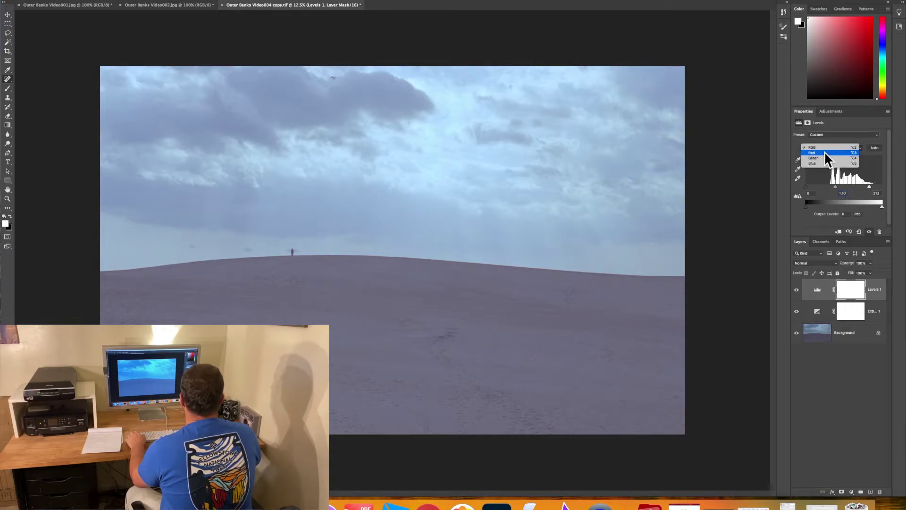
{"action": "left_click", "coordinate": [806, 150]}
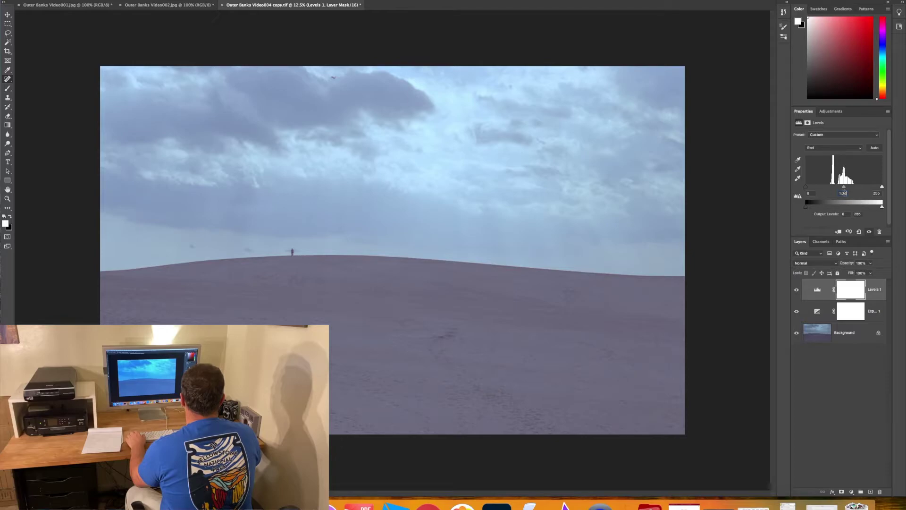
{"action": "key", "text": "BackSpace"}
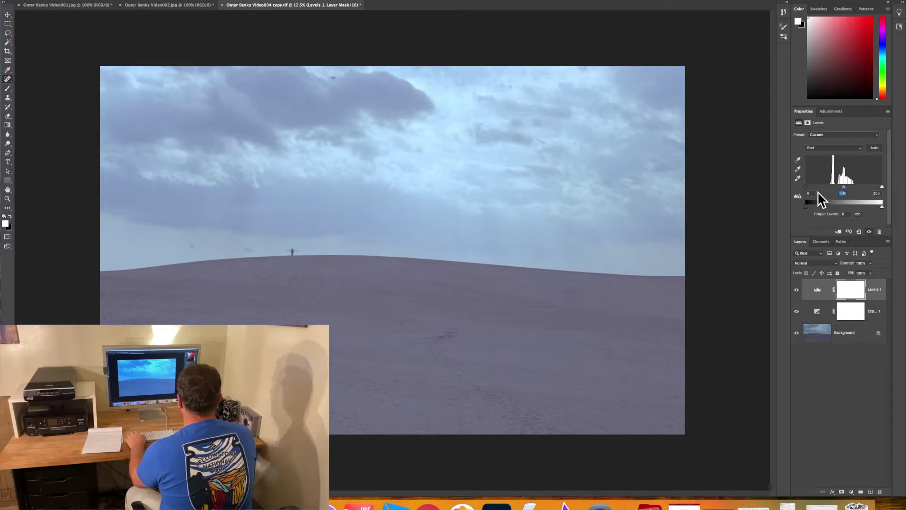
{"action": "type", "text": "1."}
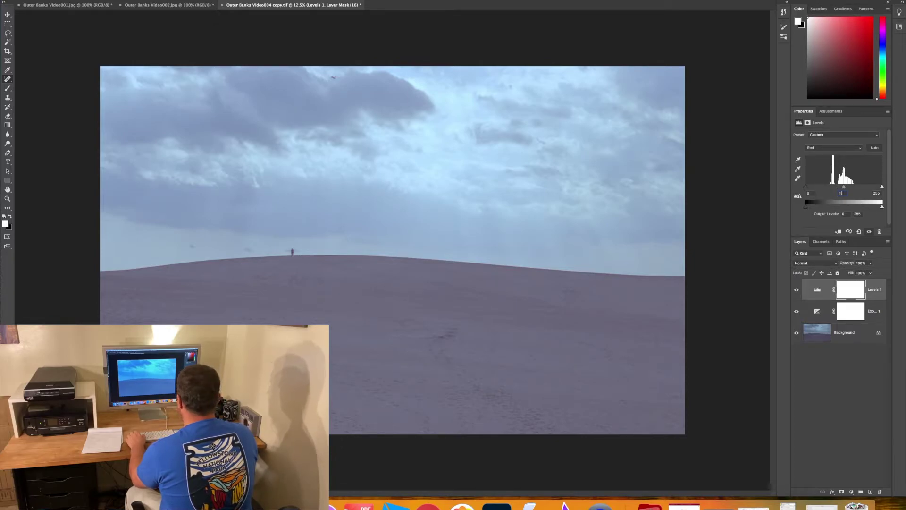
{"action": "type", "text": "3"}
{"action": "key", "text": "BackSpace"}
{"action": "key", "text": "BackSpace"}
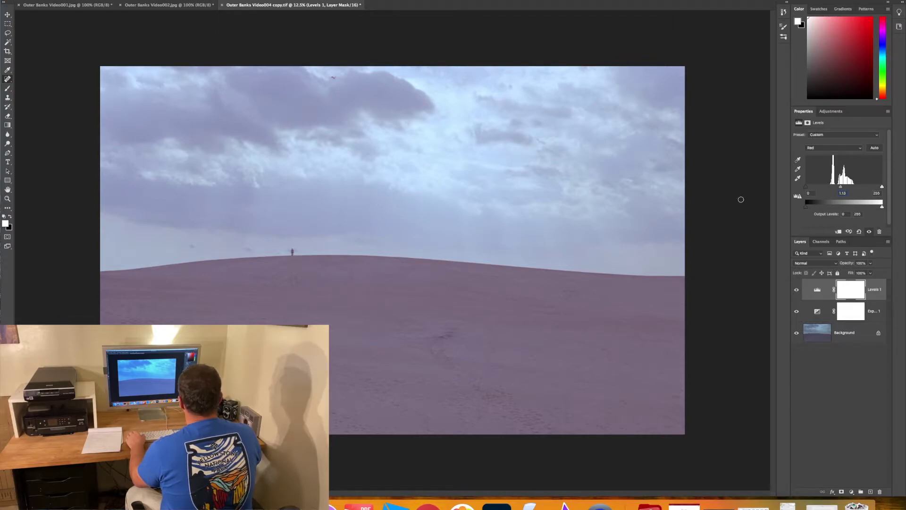
{"action": "left_click", "coordinate": [840, 148]}
{"action": "left_click", "coordinate": [834, 152]}
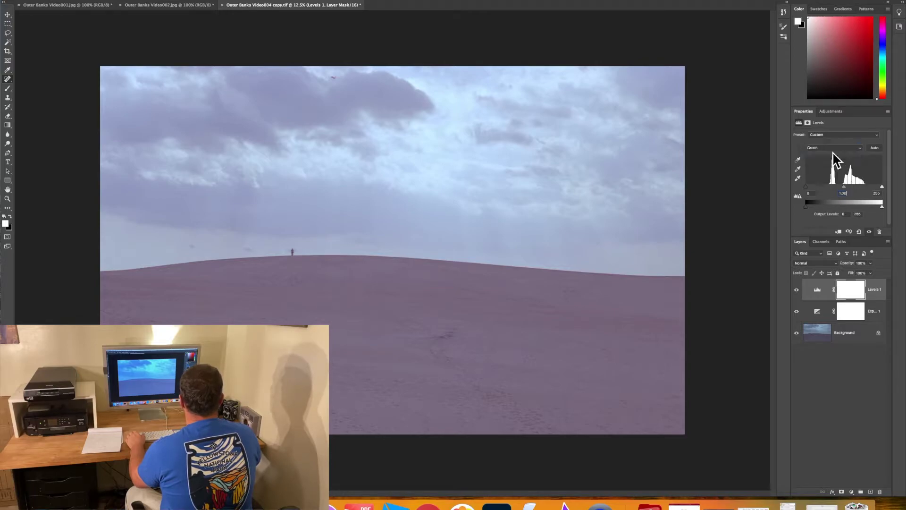
{"action": "left_click", "coordinate": [850, 150]}
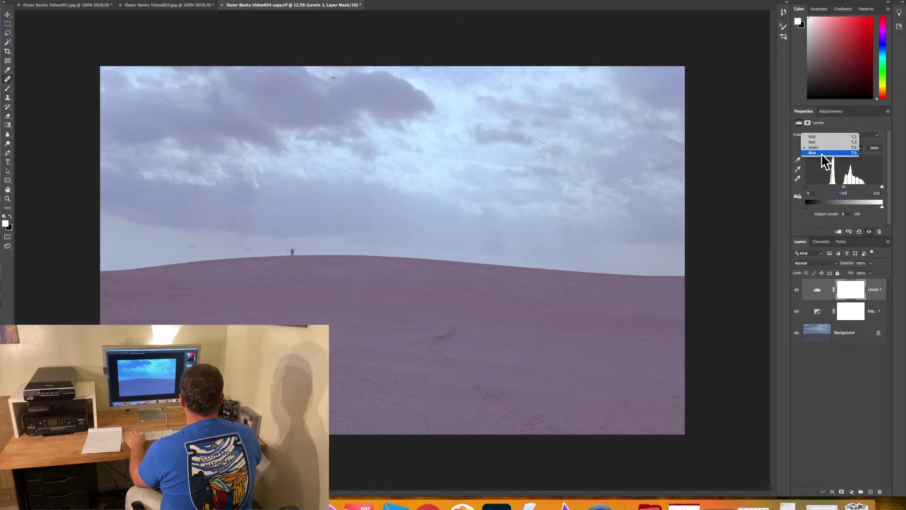
{"action": "left_click", "coordinate": [849, 153]}
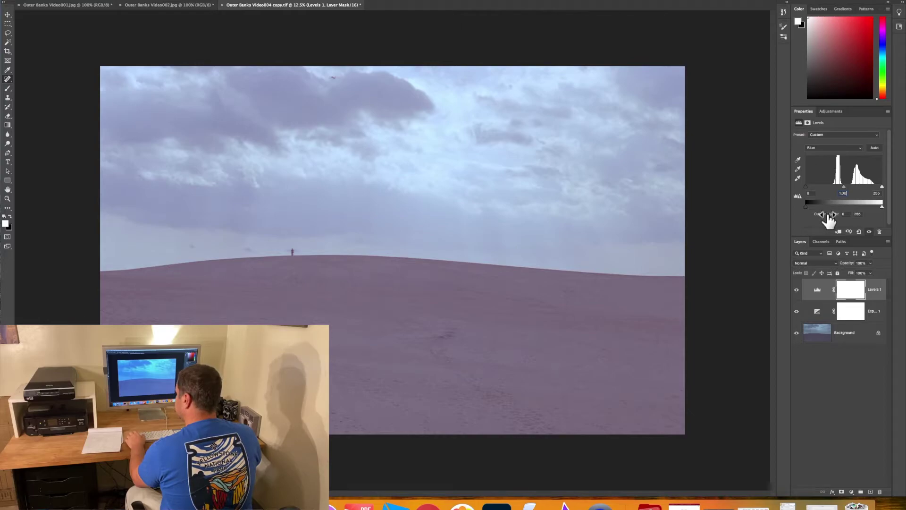
{"action": "left_click", "coordinate": [852, 491]}
Step: Add a Color Balance layer with Midtones Yellow/Blue set to -22
{"action": "left_click", "coordinate": [874, 419]}
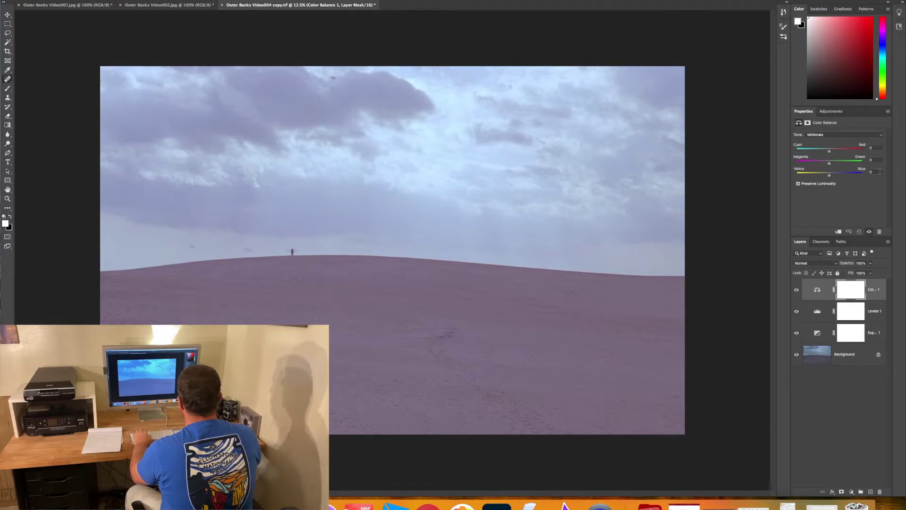
{"action": "left_click", "coordinate": [874, 171]}
{"action": "type", "text": "-22"}
{"action": "key", "text": "Return"}
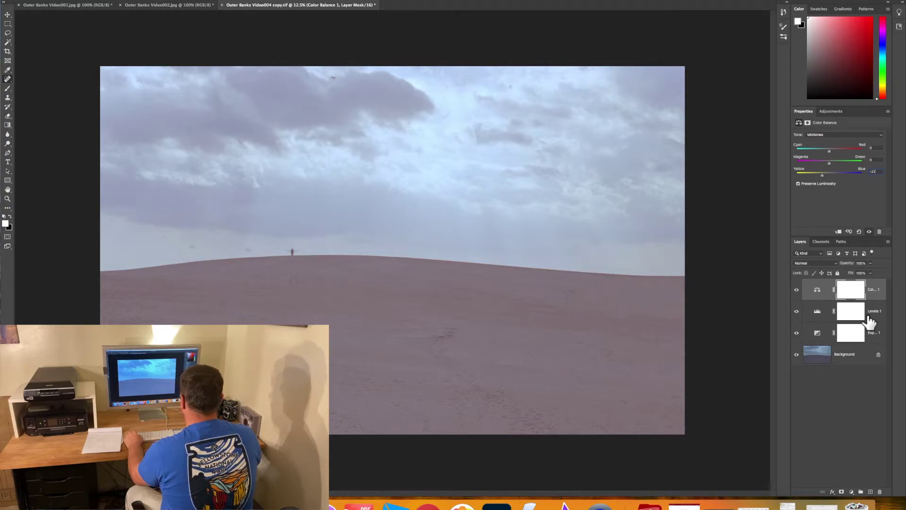
Step: Switch the tone to Shadows and enter a negative Yellow/Blue value
{"action": "left_click", "coordinate": [845, 134]}
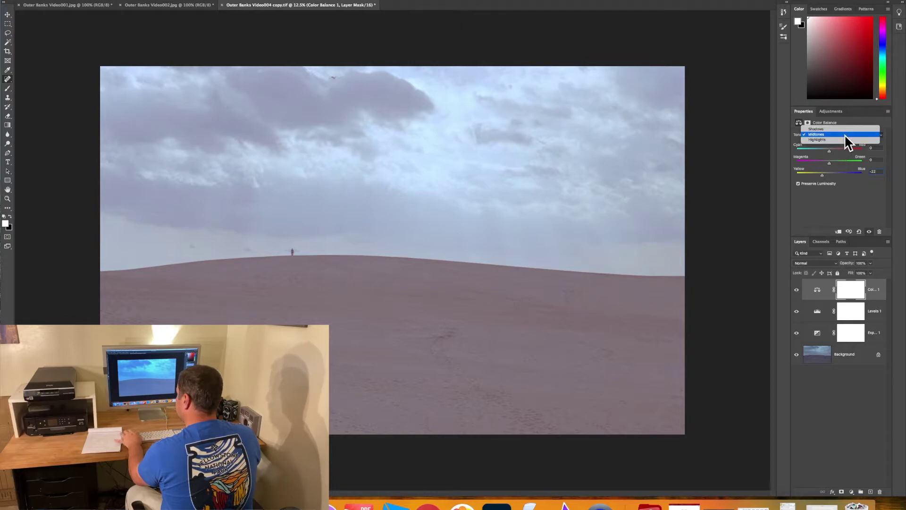
{"action": "left_click", "coordinate": [830, 128]}
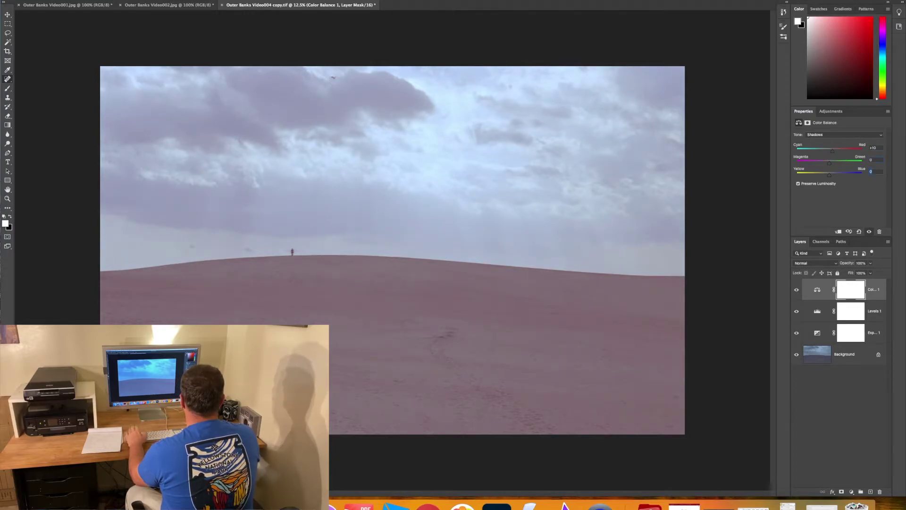
{"action": "key", "text": "Tab"}
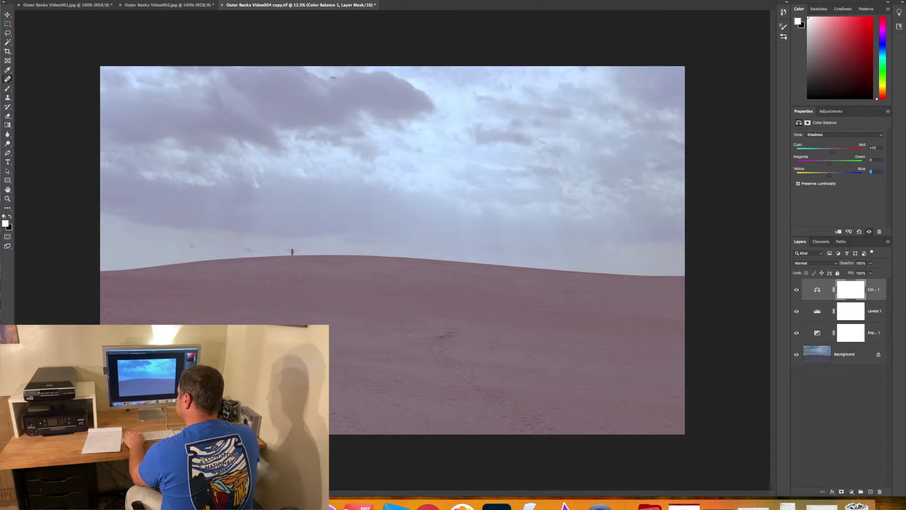
{"action": "type", "text": "-5"}
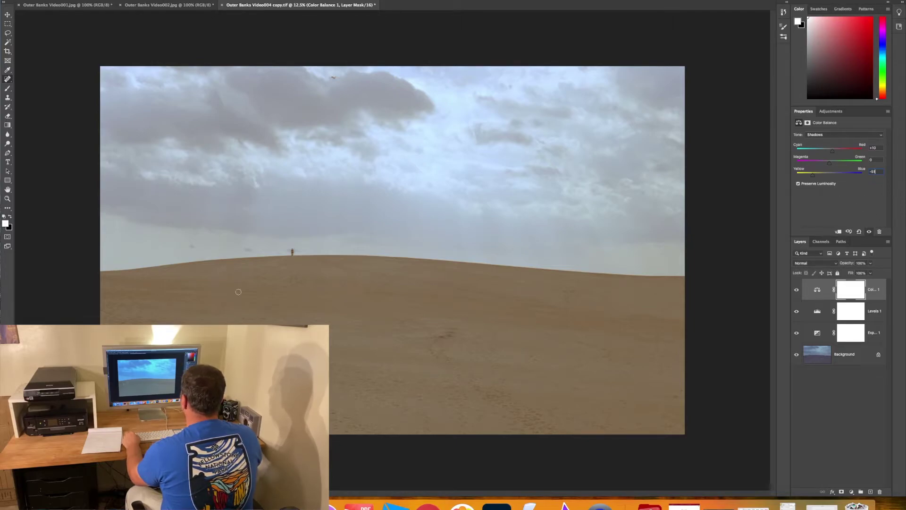
Step: Set the Highlights Cyan/Red to -5 and Yellow/Blue to +10
{"action": "left_click", "coordinate": [833, 135]}
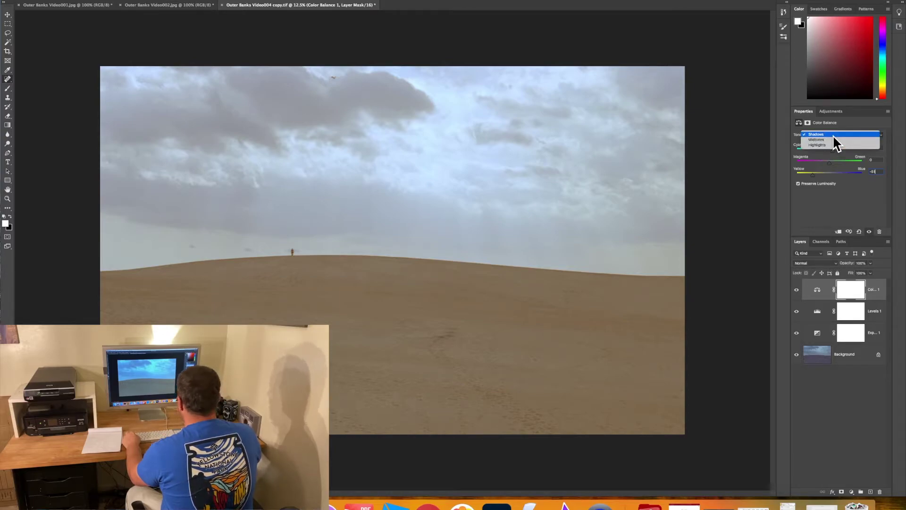
{"action": "left_click", "coordinate": [826, 143]}
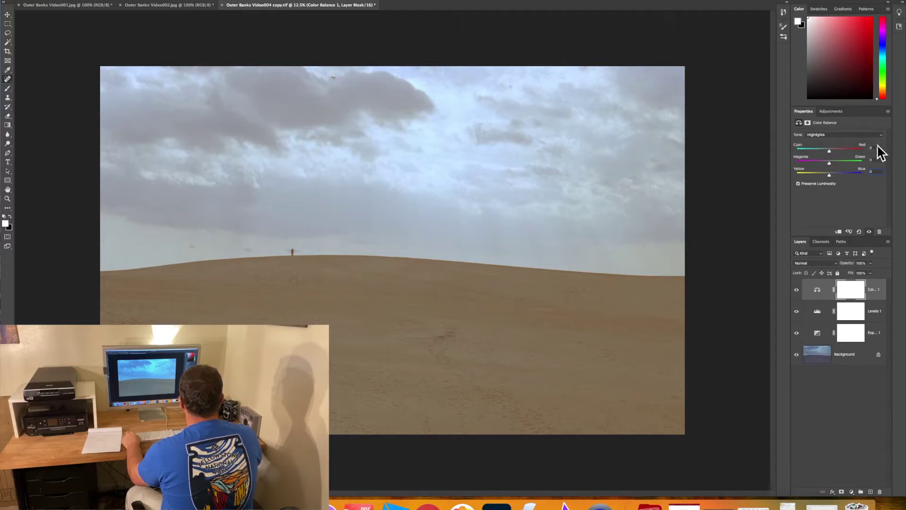
{"action": "type", "text": "-5"}
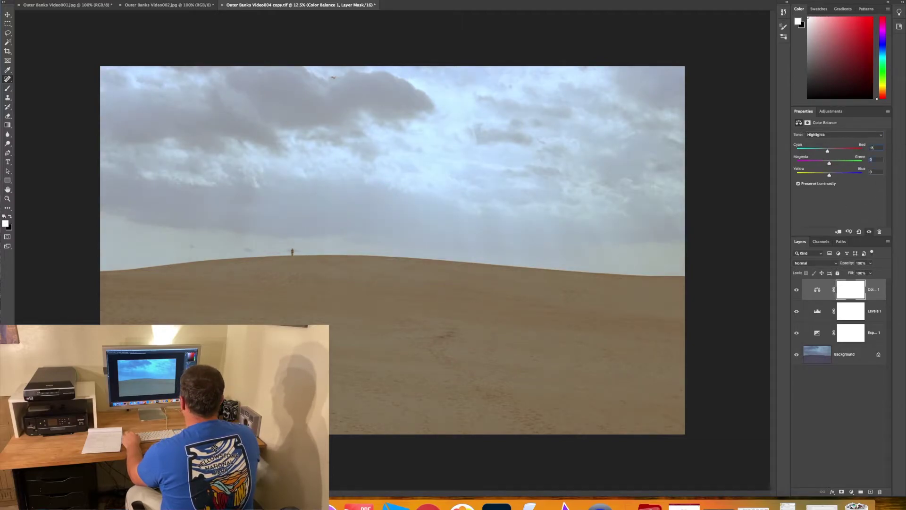
{"action": "key", "text": "Tab"}
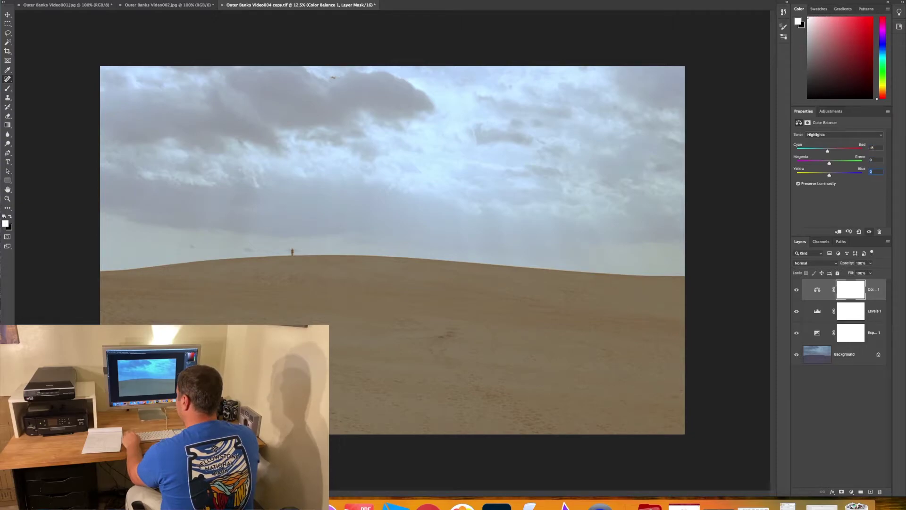
{"action": "type", "text": "10"}
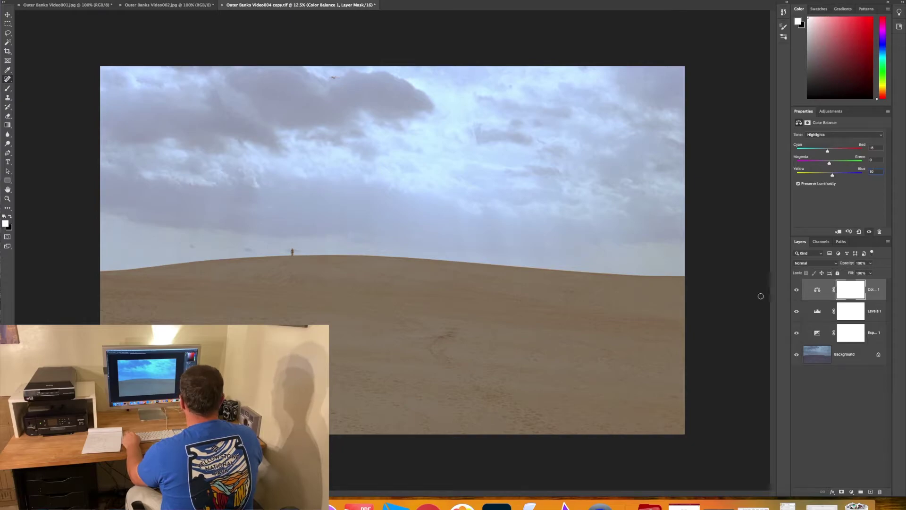
{"action": "left_click", "coordinate": [851, 491]}
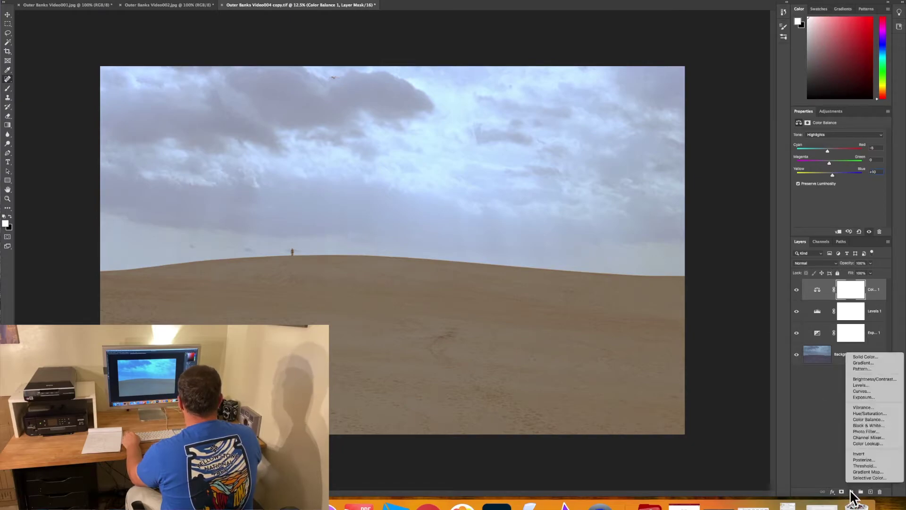
Step: Add a second Color Balance layer and invert its mask to black
{"action": "left_click", "coordinate": [873, 419]}
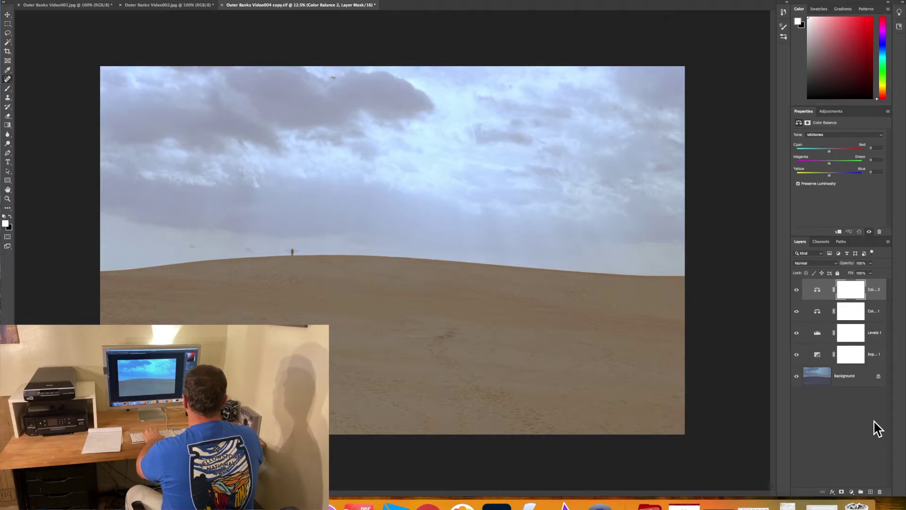
{"action": "key", "text": "super+i"}
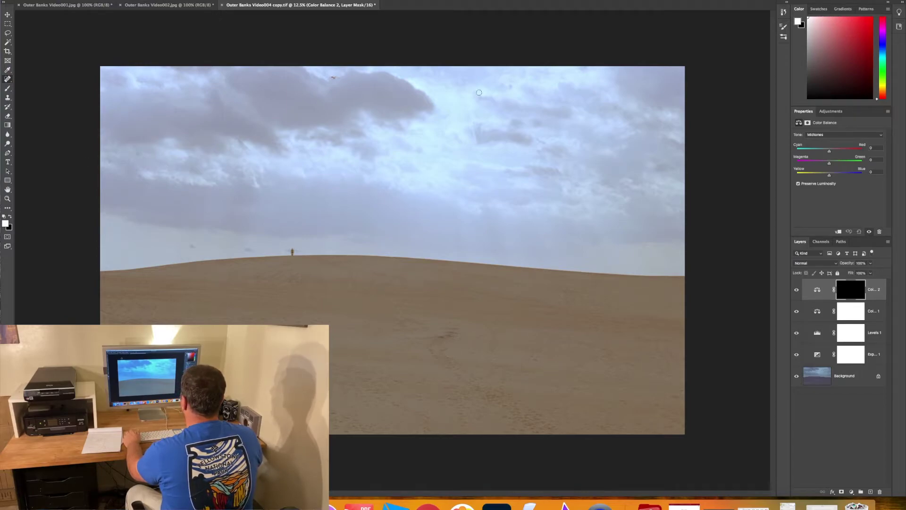
{"action": "left_click", "coordinate": [10, 45]}
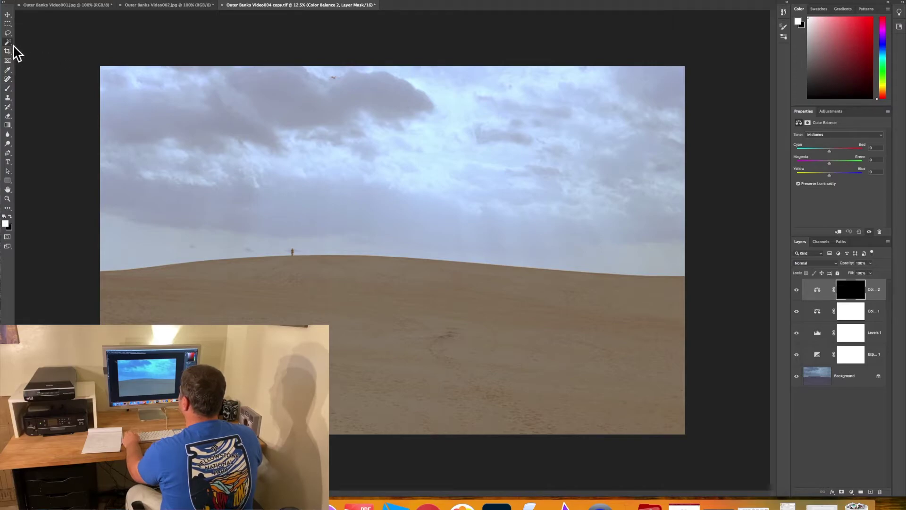
Step: Select the sky with two Magic Wand clicks and fill that area of Color Balance 2's mask white
{"action": "left_click", "coordinate": [258, 108]}
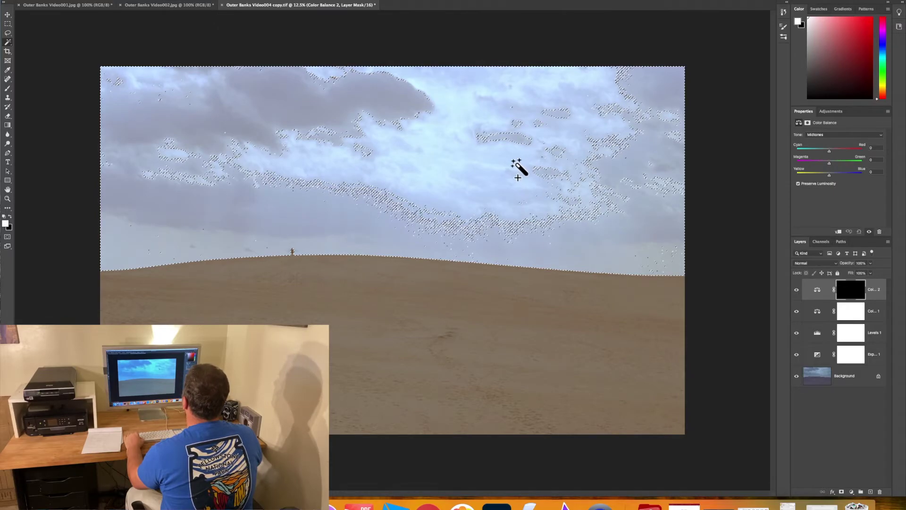
{"action": "left_click", "coordinate": [518, 166]}
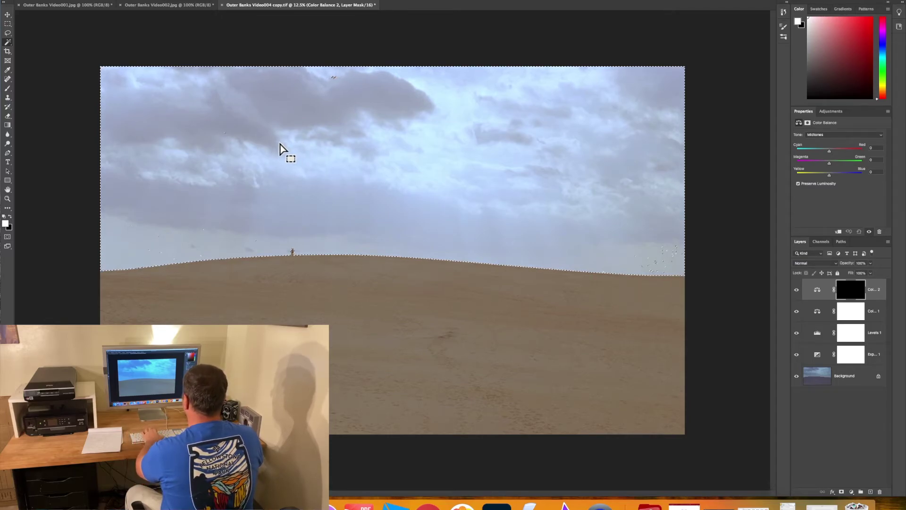
{"action": "key", "text": "alt+BackSpace"}
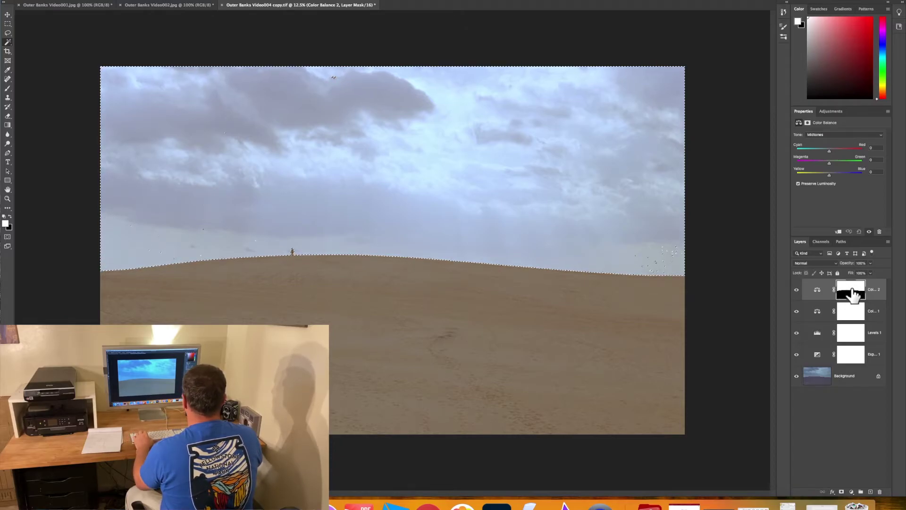
{"action": "left_click_drag", "start_coordinate": [854, 295], "coordinate": [853, 293]}
Step: Deselect, adjust Color Balance 2's midtone Cyan/Red, and set Shadows Yellow/Blue to +40
{"action": "key", "text": "super+d"}
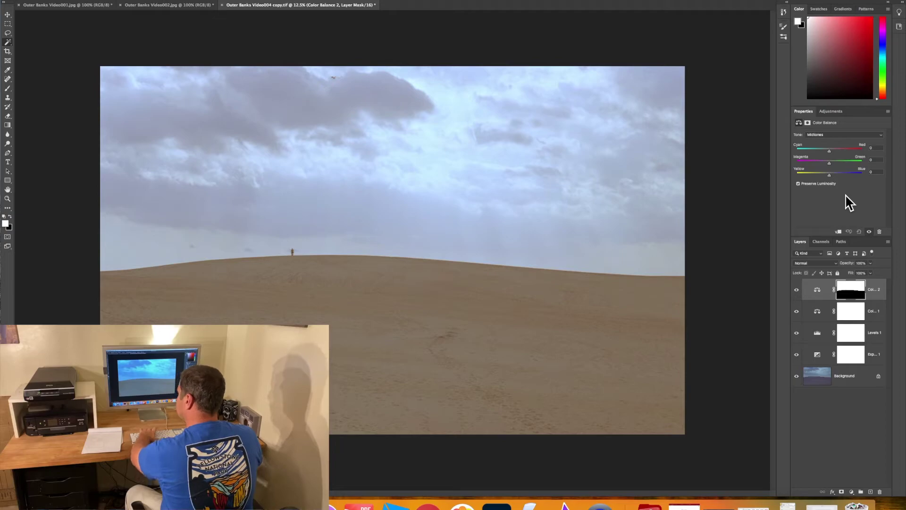
{"action": "left_click", "coordinate": [865, 149]}
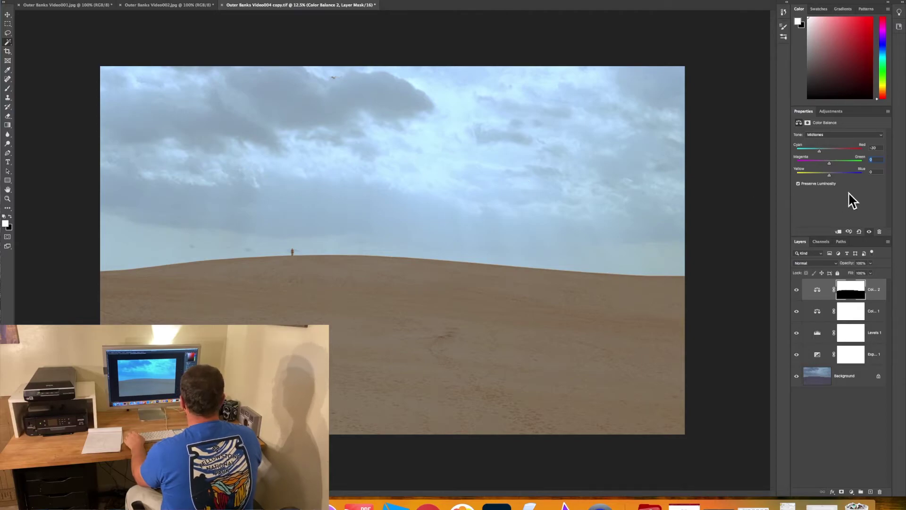
{"action": "type", "text": "15"}
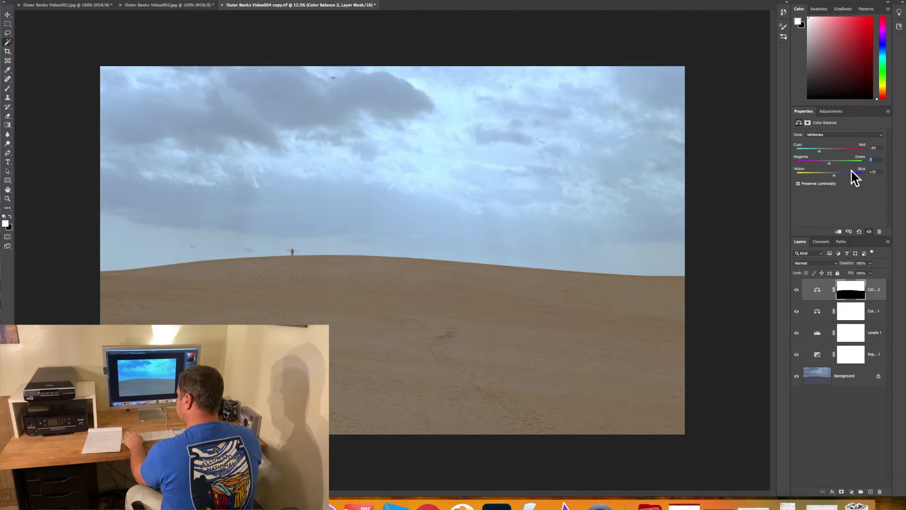
{"action": "left_click", "coordinate": [850, 135]}
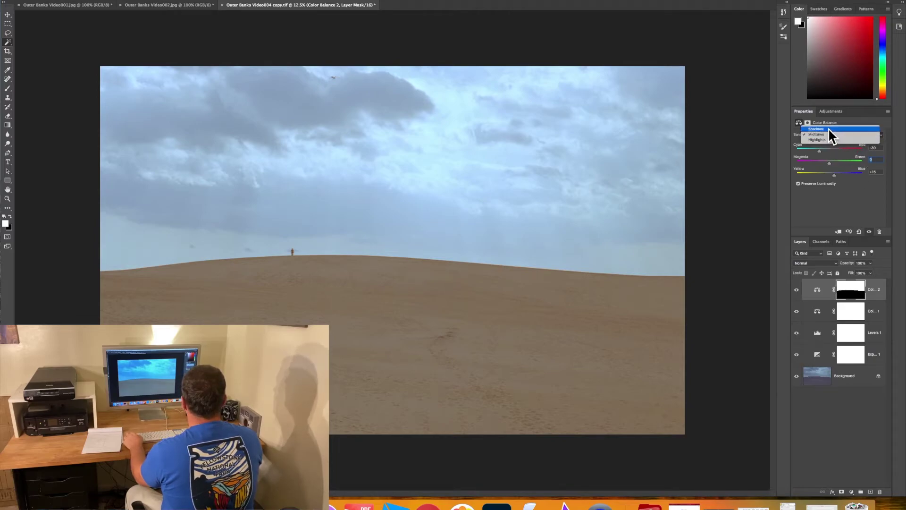
{"action": "left_click", "coordinate": [828, 129]}
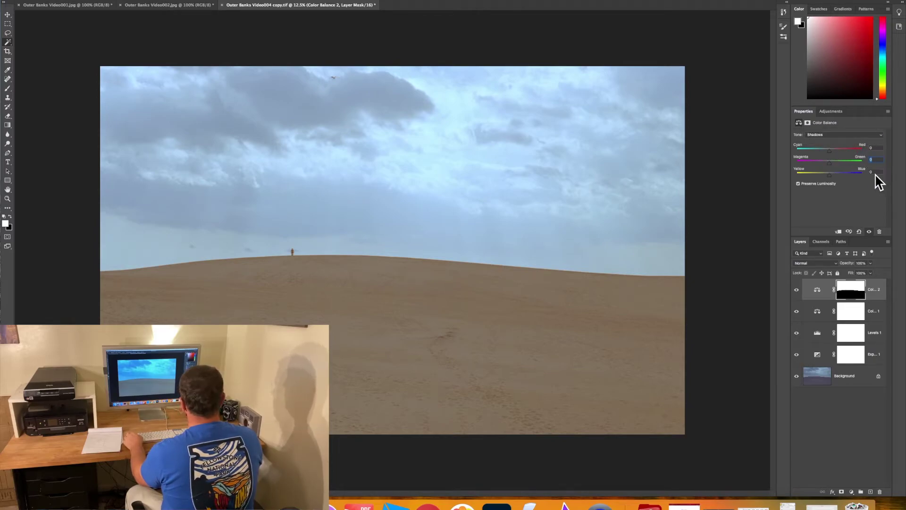
{"action": "left_click", "coordinate": [876, 172]}
{"action": "type", "text": "40"}
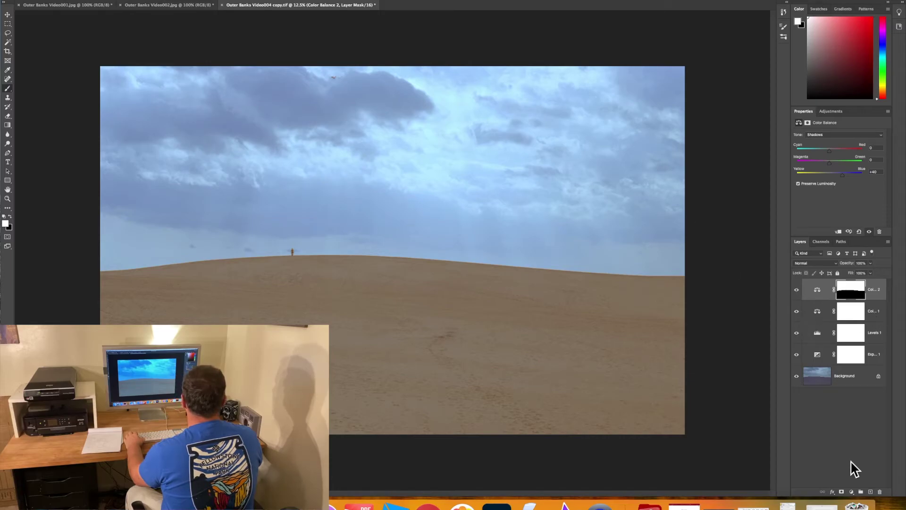
Step: Add a Brightness/Contrast adjustment layer with brightness set to 15
{"action": "left_click", "coordinate": [852, 492]}
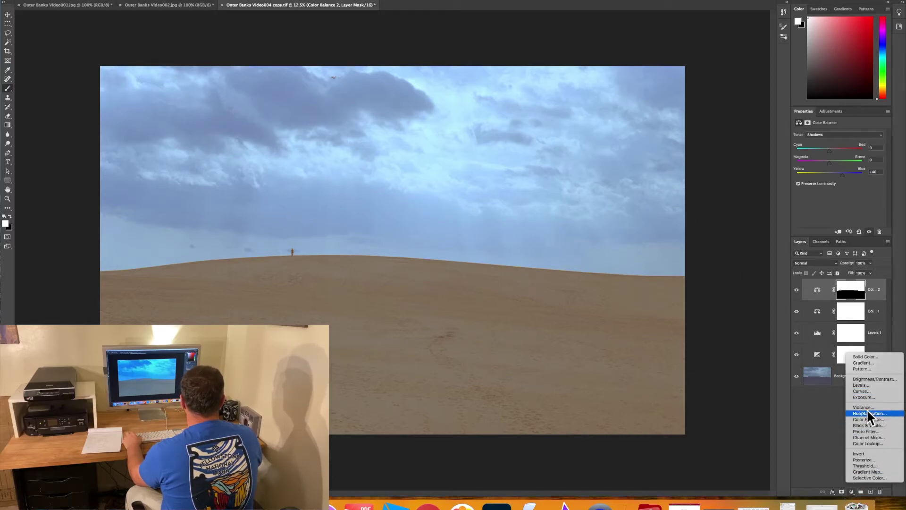
{"action": "left_click", "coordinate": [874, 378]}
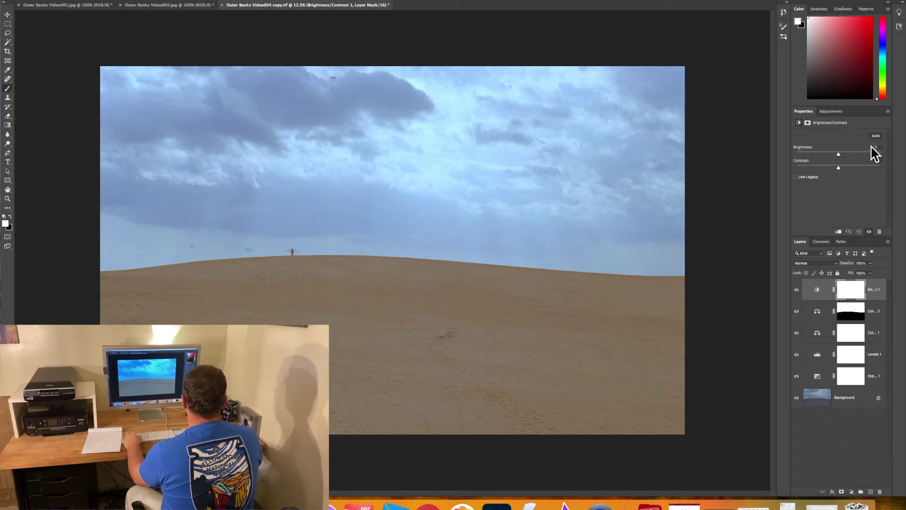
{"action": "type", "text": "15"}
{"action": "key", "text": "Return"}
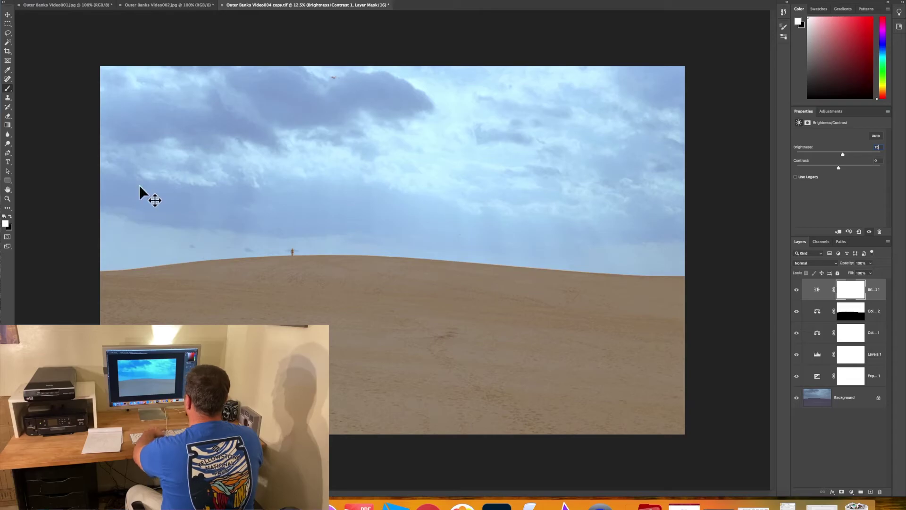
Step: Zoom in toward the lone figure and target the Color Balance 2 layer mask
{"action": "key", "text": "super+plus"}
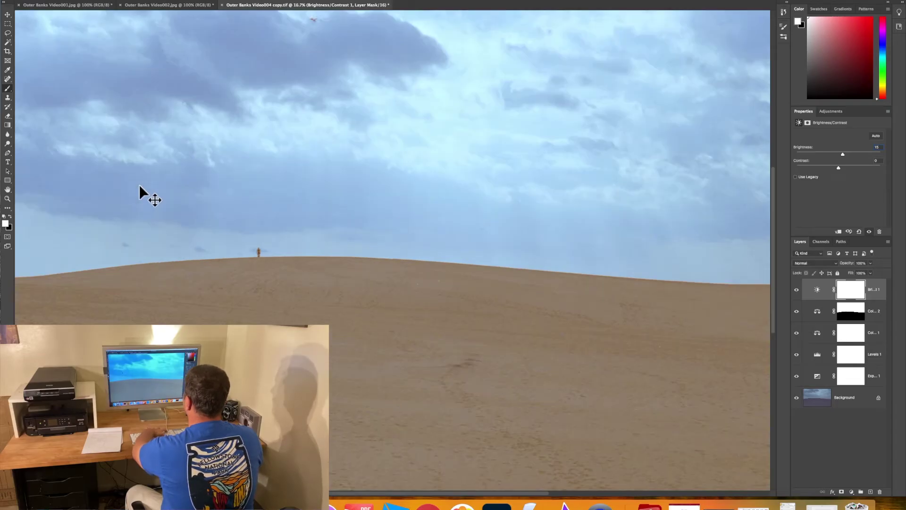
{"action": "key", "text": "super+plus"}
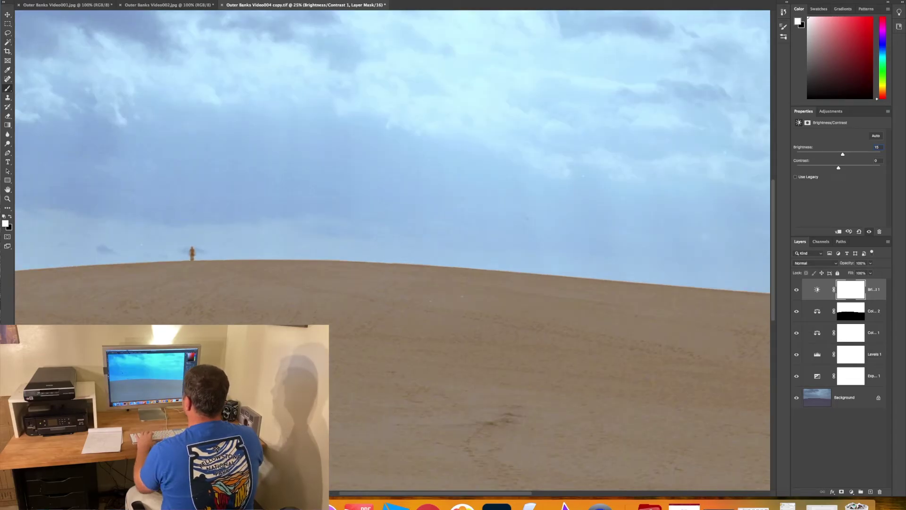
{"action": "key", "text": "super+plus"}
{"action": "scroll", "coordinate": [355, 498], "scroll_direction": "left", "scroll_amount": 2}
{"action": "scroll", "coordinate": [356, 495], "scroll_direction": "left", "scroll_amount": 10}
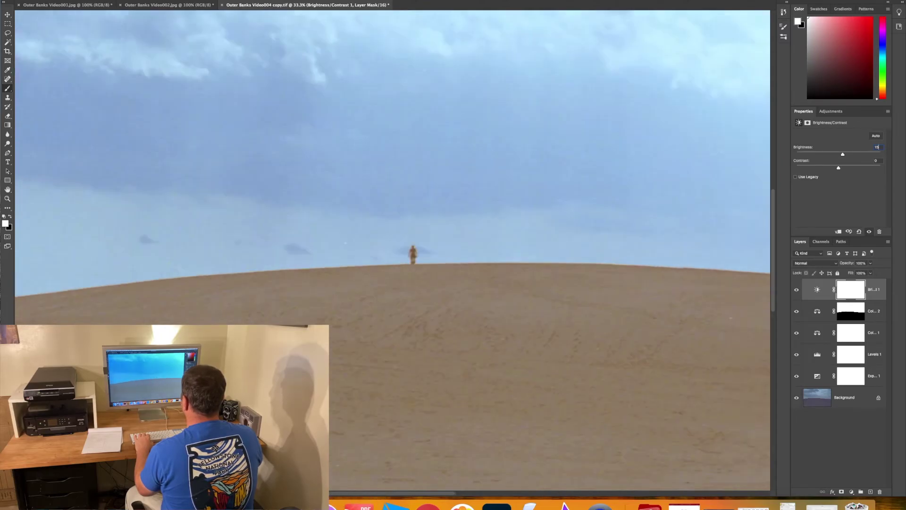
{"action": "left_click", "coordinate": [853, 315]}
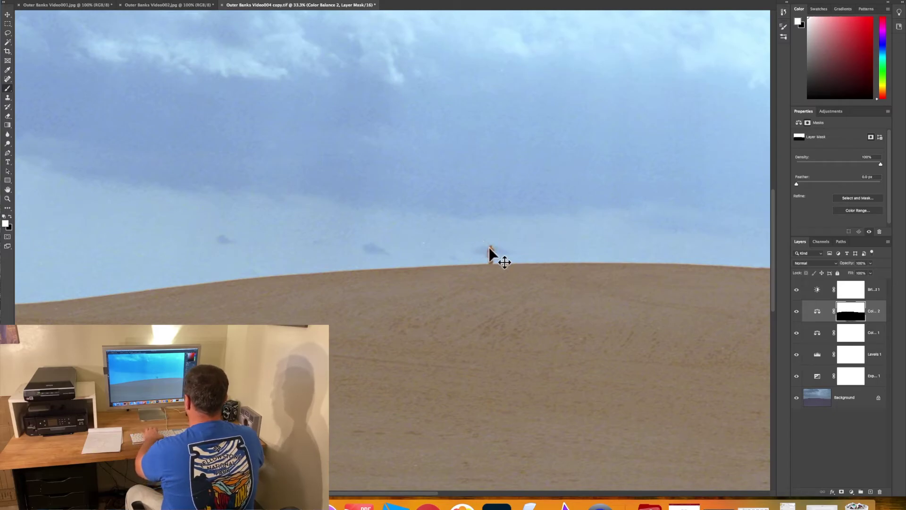
Step: Paint the Color Balance 2 mask over the lone figure so it looks darker, not yellowish
{"action": "key", "text": "super+equal"}
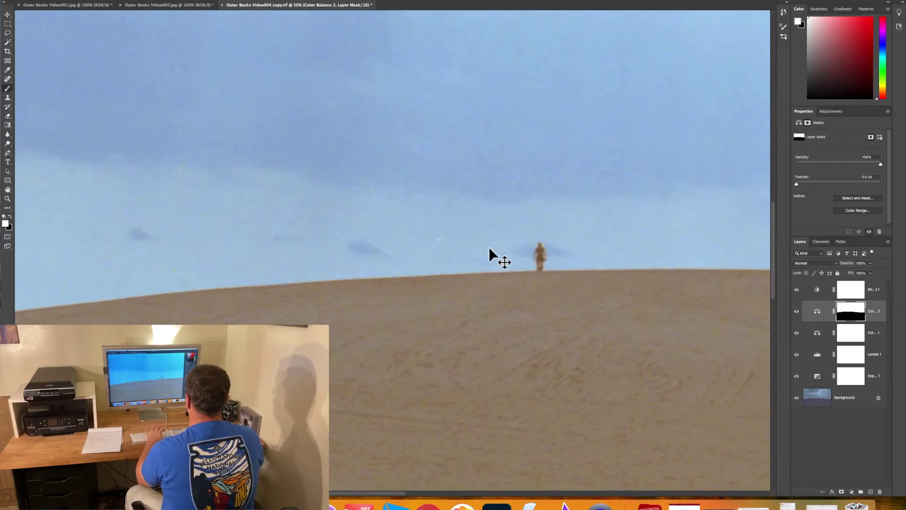
{"action": "key", "text": "super+equal"}
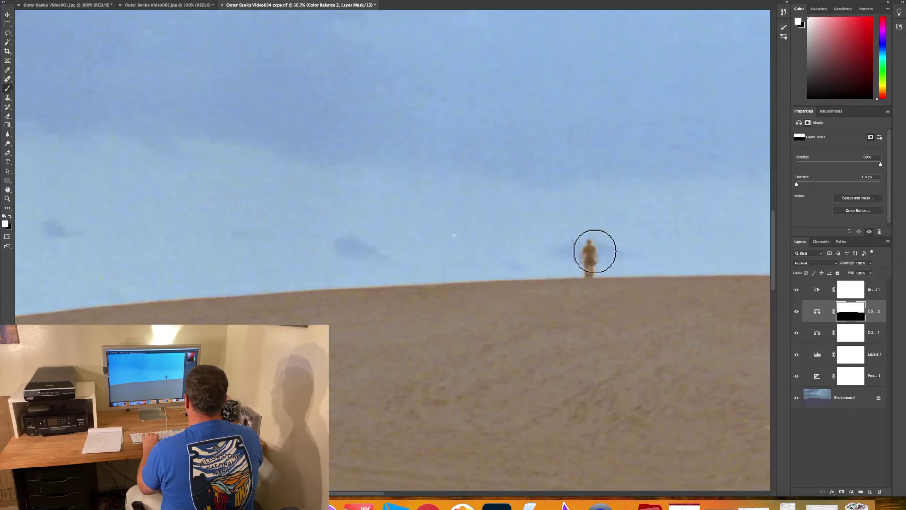
{"action": "mouse_move", "coordinate": [594, 248]}
{"action": "left_mouse_down"}
{"action": "mouse_move", "coordinate": [585, 249]}
{"action": "mouse_move", "coordinate": [591, 264]}
{"action": "mouse_move", "coordinate": [576, 259]}
{"action": "mouse_move", "coordinate": [585, 246]}
{"action": "mouse_move", "coordinate": [594, 263]}
{"action": "mouse_move", "coordinate": [590, 247]}
{"action": "left_mouse_up"}
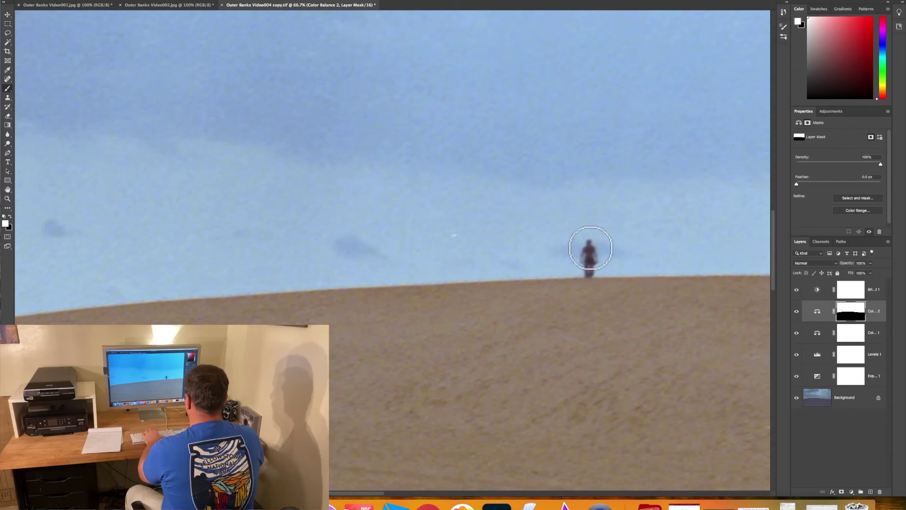
{"action": "key", "text": "super+minus"}
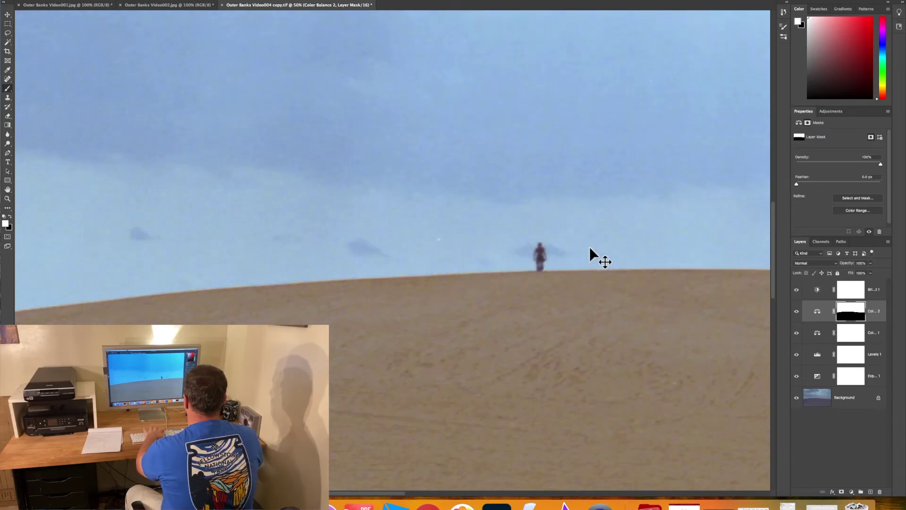
{"action": "key", "text": "super+minus"}
{"action": "key", "text": "super+minus"}
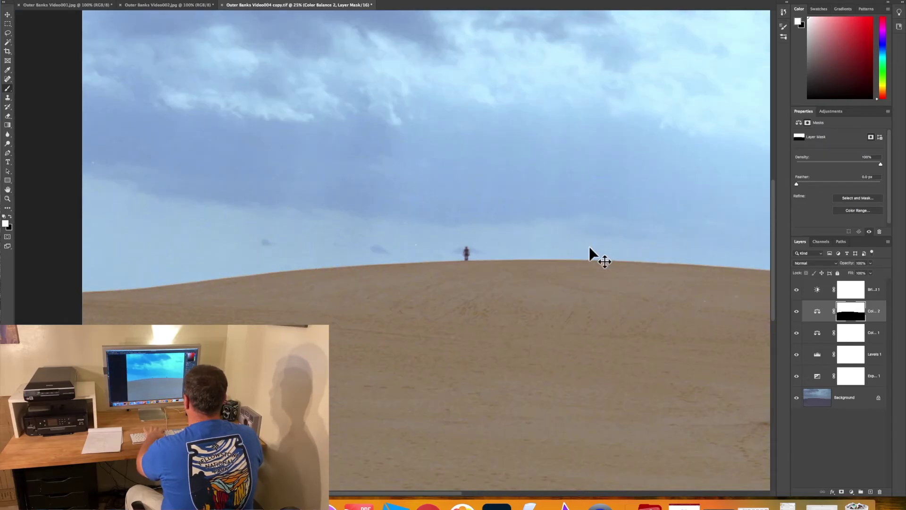
{"action": "key", "text": "super+minus"}
{"action": "key", "text": "super+minus"}
{"action": "key", "text": "super+minus"}
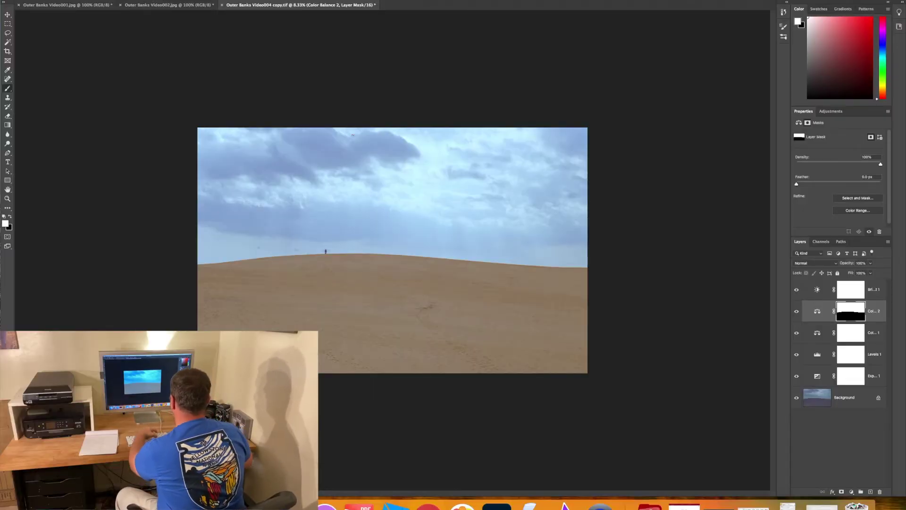
Step: Choose the Spot Healing Brush tool and make the Background photo layer active
{"action": "key", "text": "super+equal"}
{"action": "key", "text": "super+equal"}
{"action": "key", "text": "super+equal"}
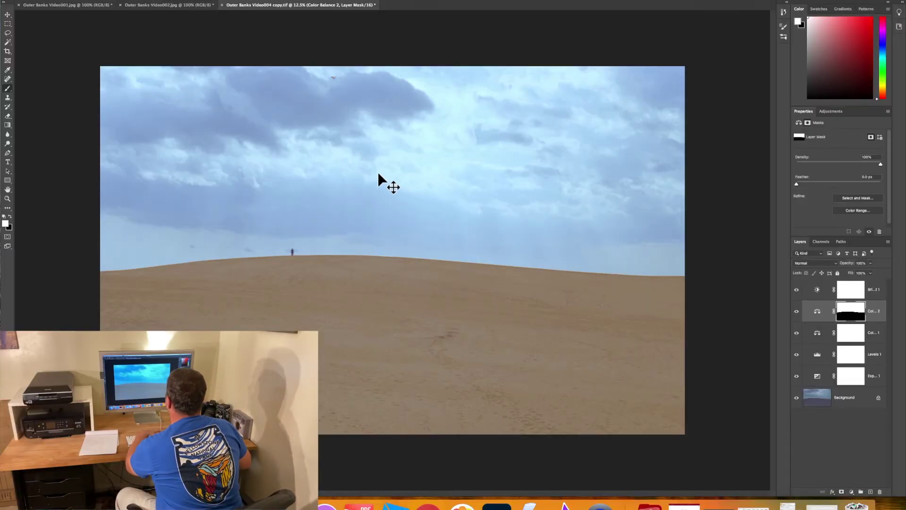
{"action": "scroll", "coordinate": [377, 179], "scroll_direction": "up", "scroll_amount": 5}
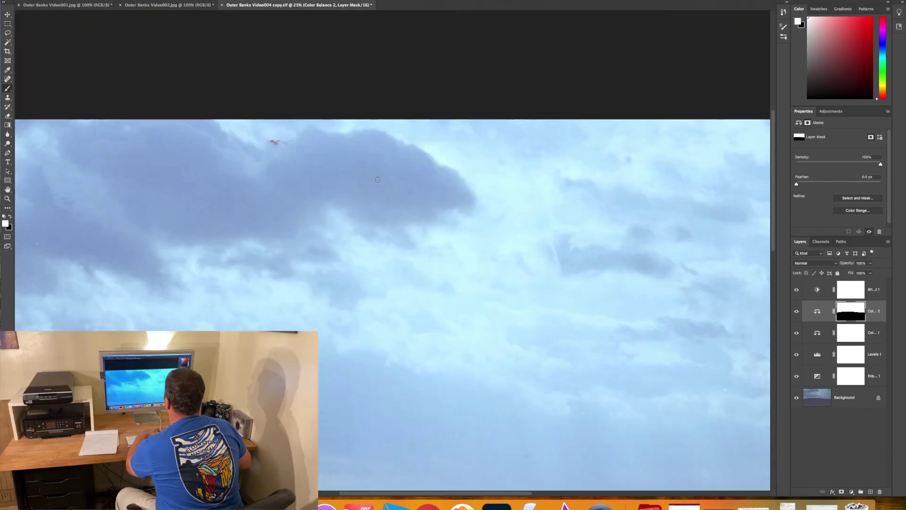
{"action": "left_click", "coordinate": [8, 79]}
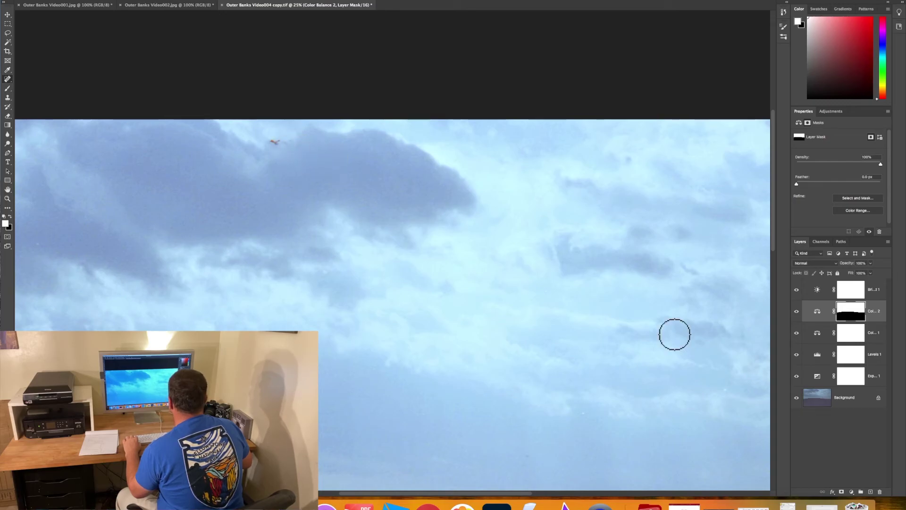
{"action": "left_click", "coordinate": [845, 399]}
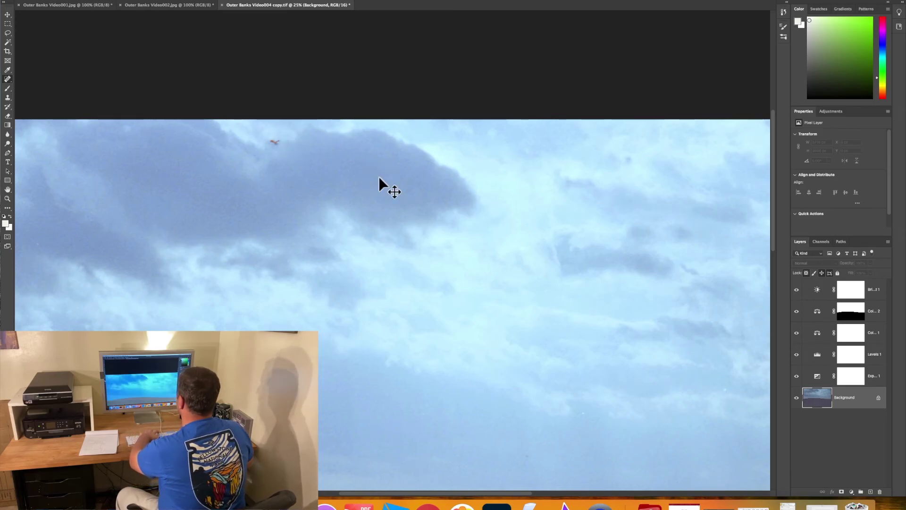
{"action": "key", "text": "super+minus"}
{"action": "key", "text": "super+minus"}
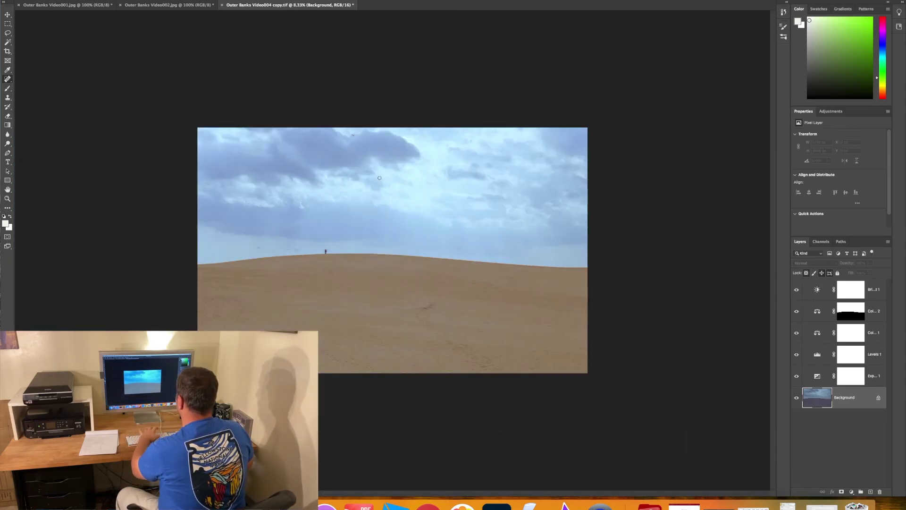